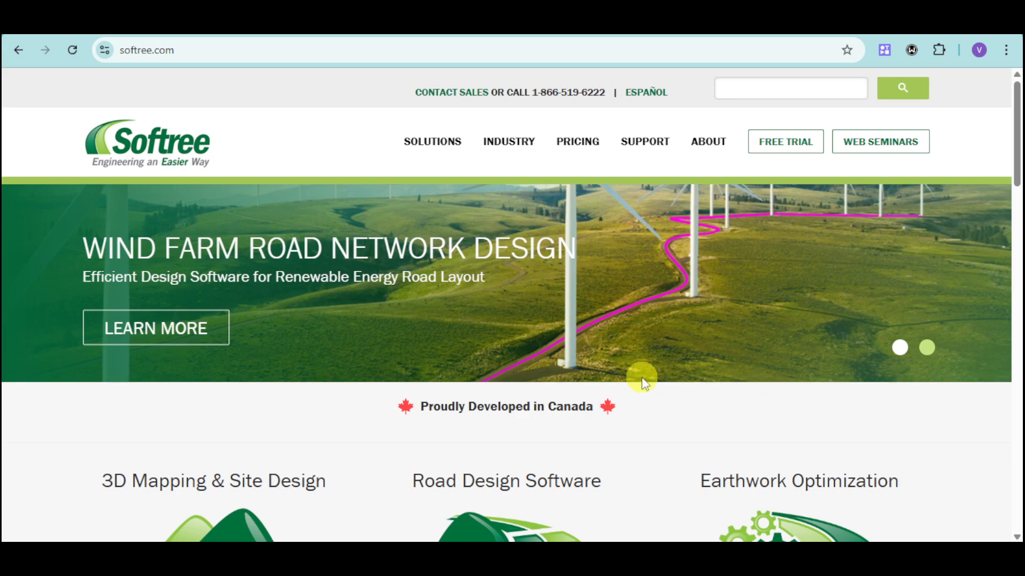
Look over the product overview on the Softree homepage, covering Terrain Tools, RoadEng and Softree Optimal
scroll(644, 380, "down", 5)
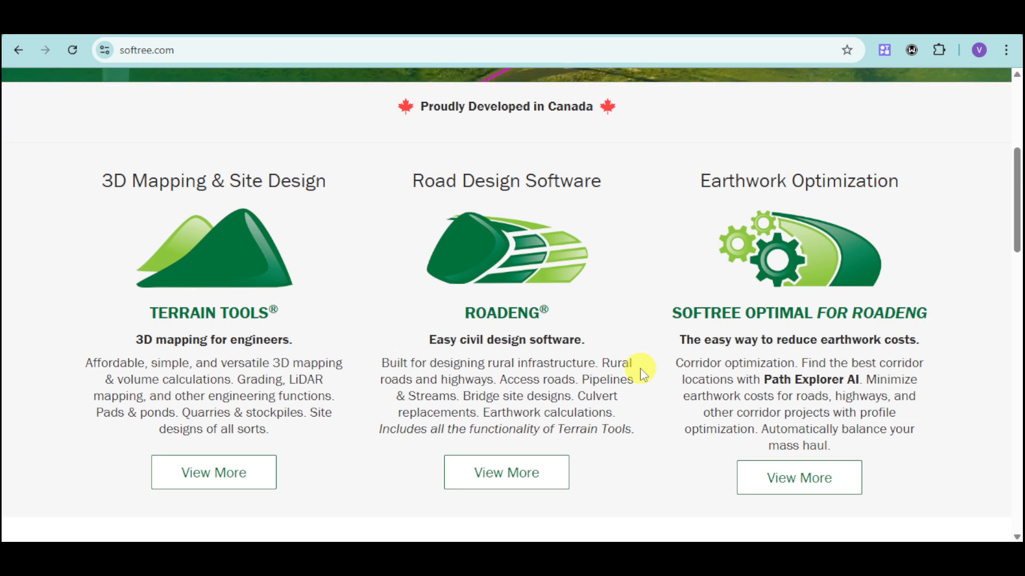
scroll(640, 368, "up", 5)
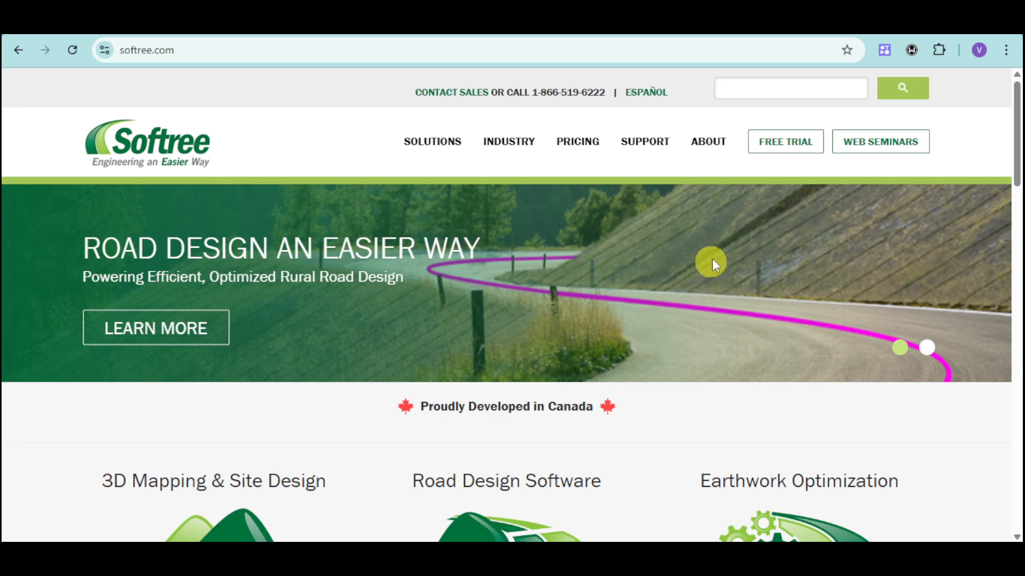
scroll(811, 174, "down", 5)
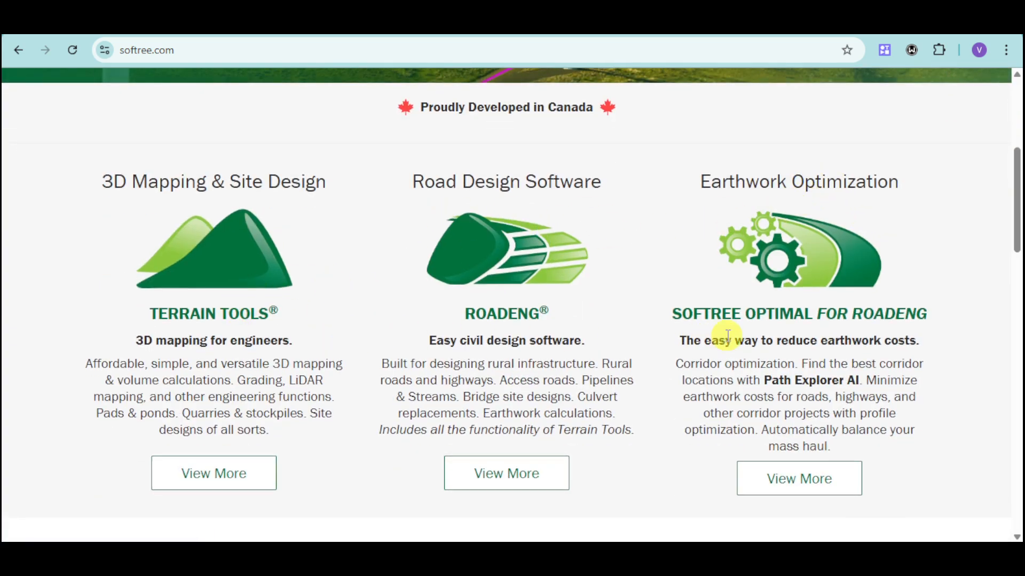
scroll(727, 335, "up", 5)
scroll(727, 335, "down", 5)
scroll(722, 402, "up", 5)
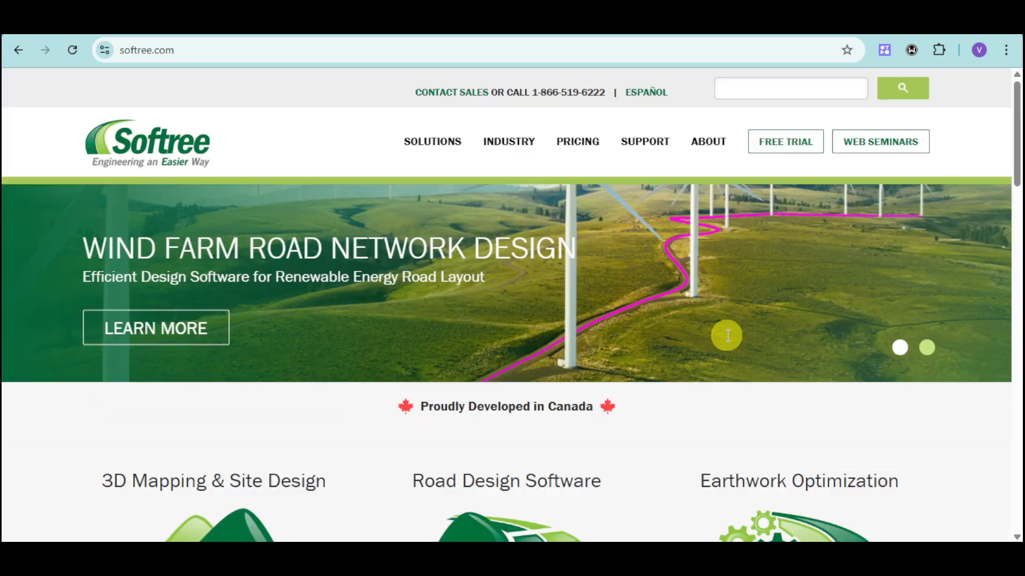
Open the free trial request form and choose RoadEng Civil Engineer as the product to trial
left_click(791, 137)
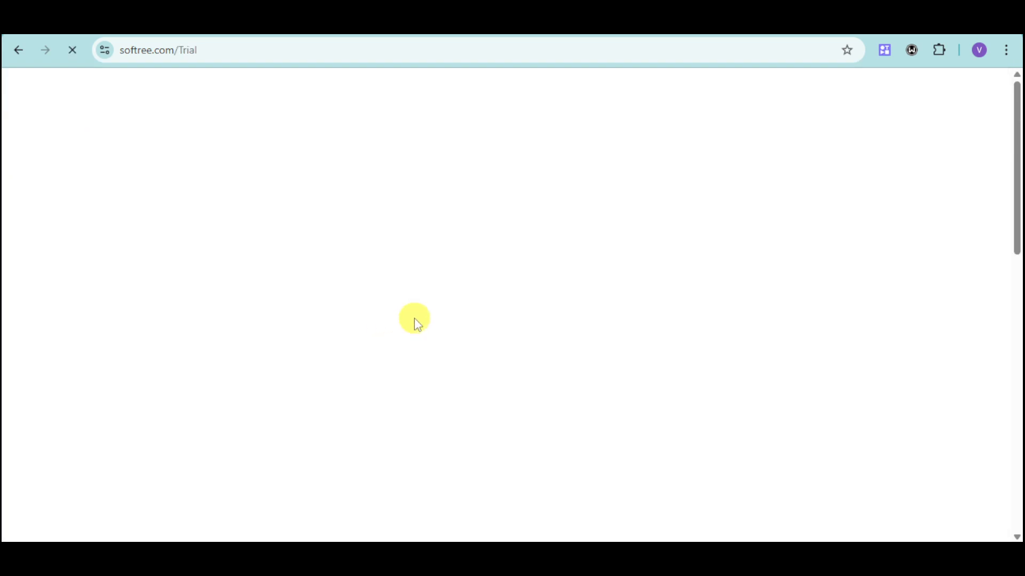
scroll(414, 318, "down", 3)
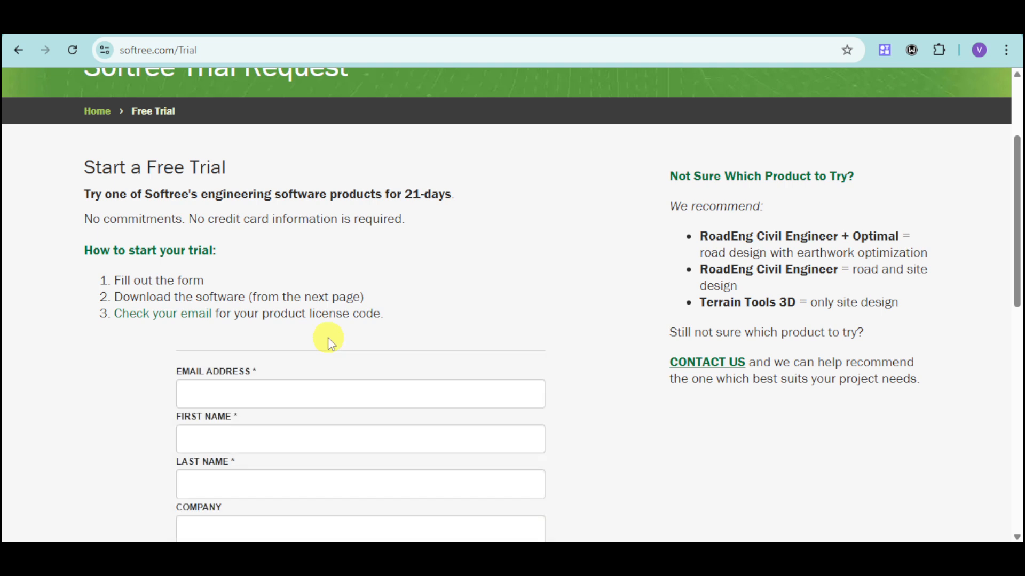
scroll(328, 337, "down", 5)
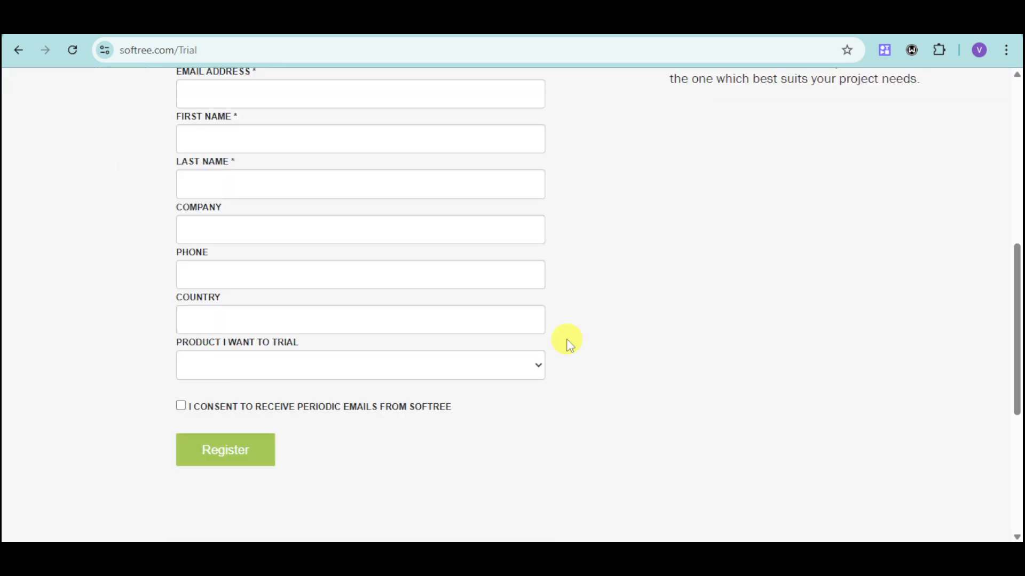
left_click(522, 373)
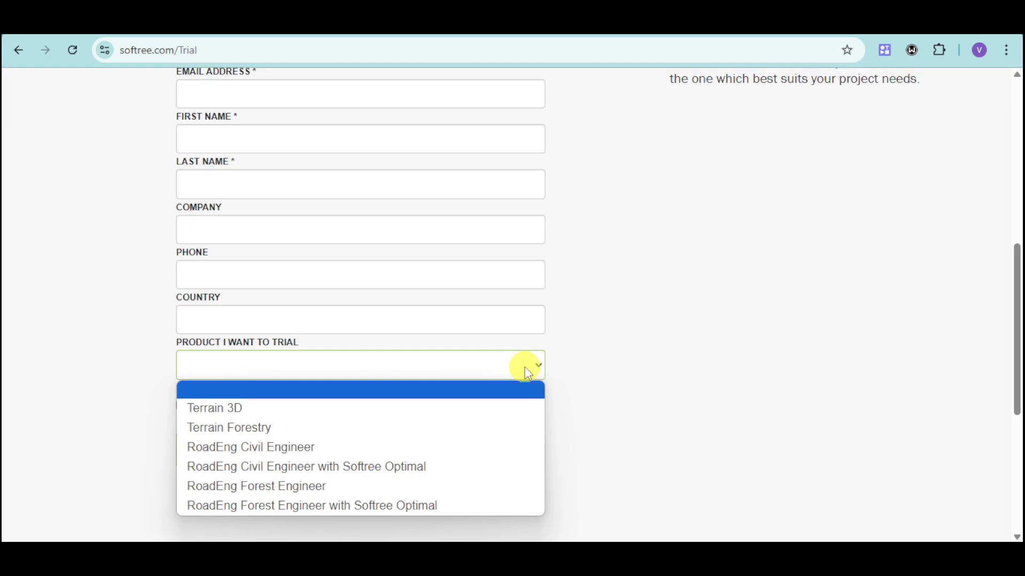
left_click(401, 449)
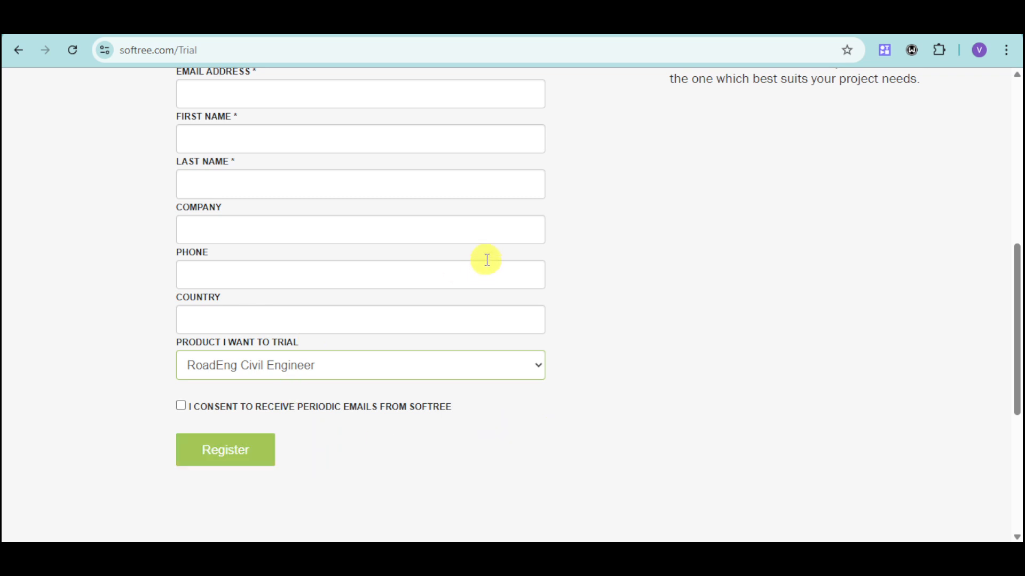
scroll(486, 260, "up", 6)
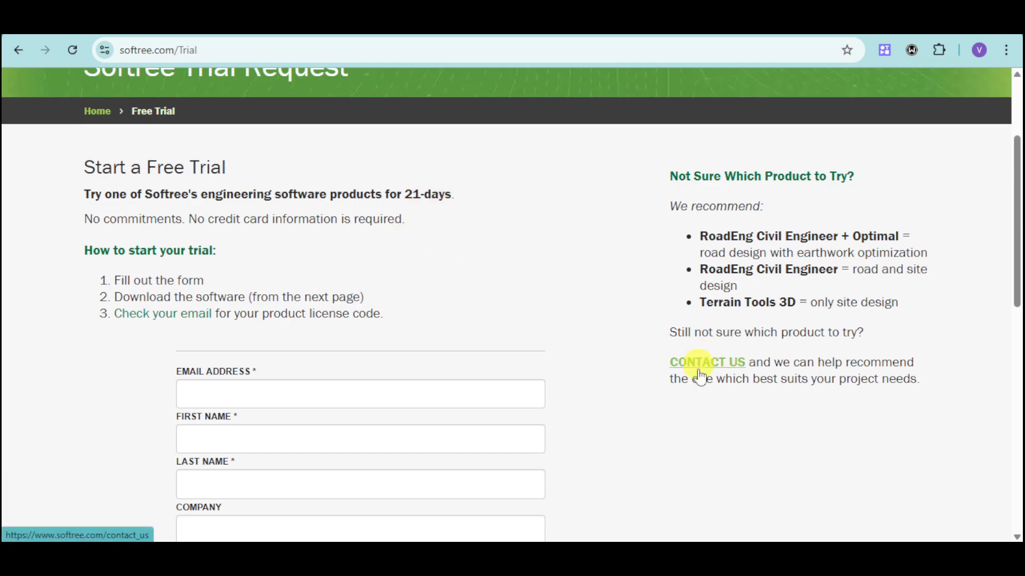
Switch to the RoadEng Location program and maximize its Multiplot window
mouse_move(662, 560)
left_click(686, 496)
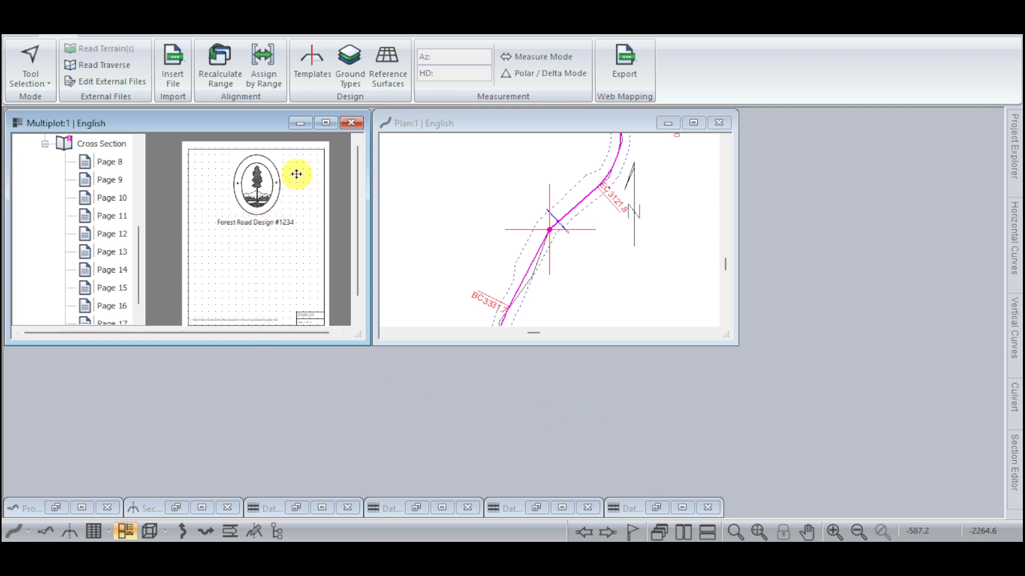
left_click(326, 124)
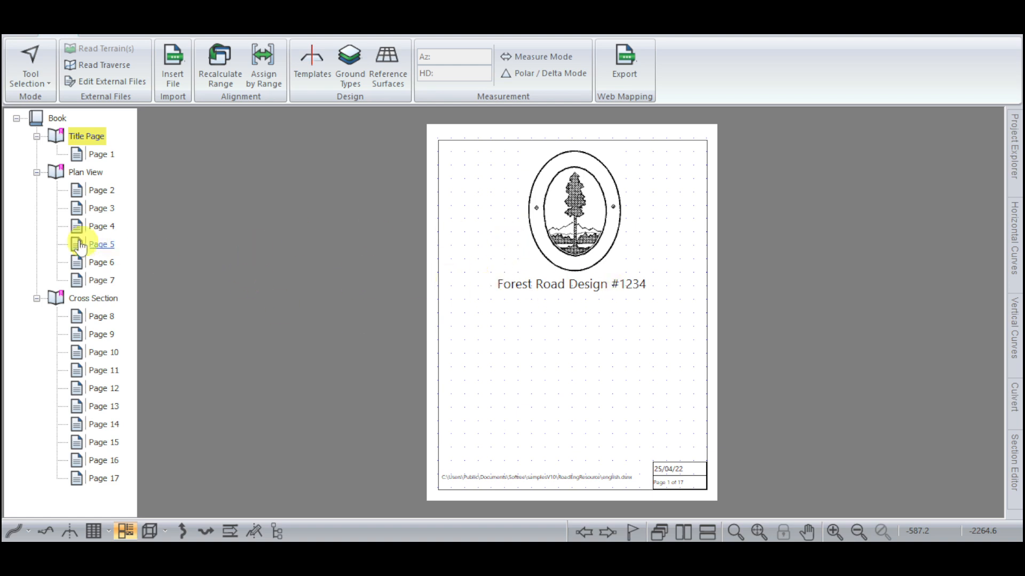
View the title page and the Plan View chapter's pages 2, 4, 5 and 7 in the multiplot book
left_click(99, 155)
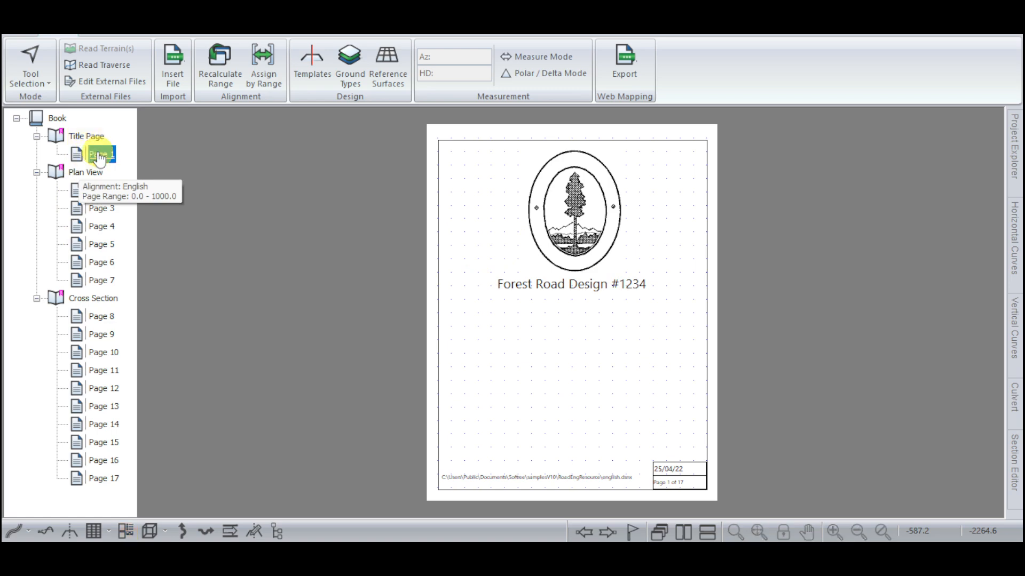
left_click(92, 176)
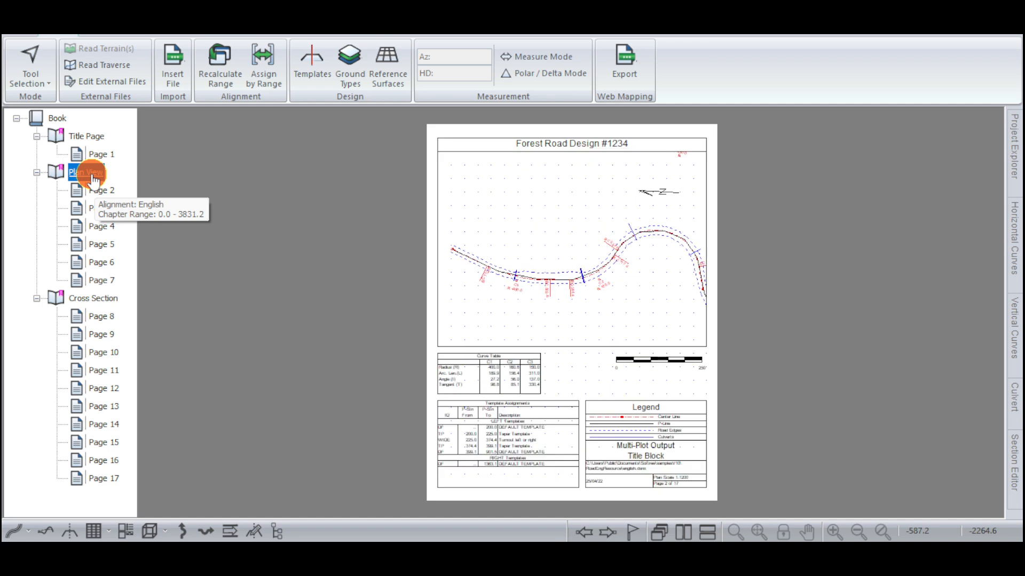
left_click(101, 192)
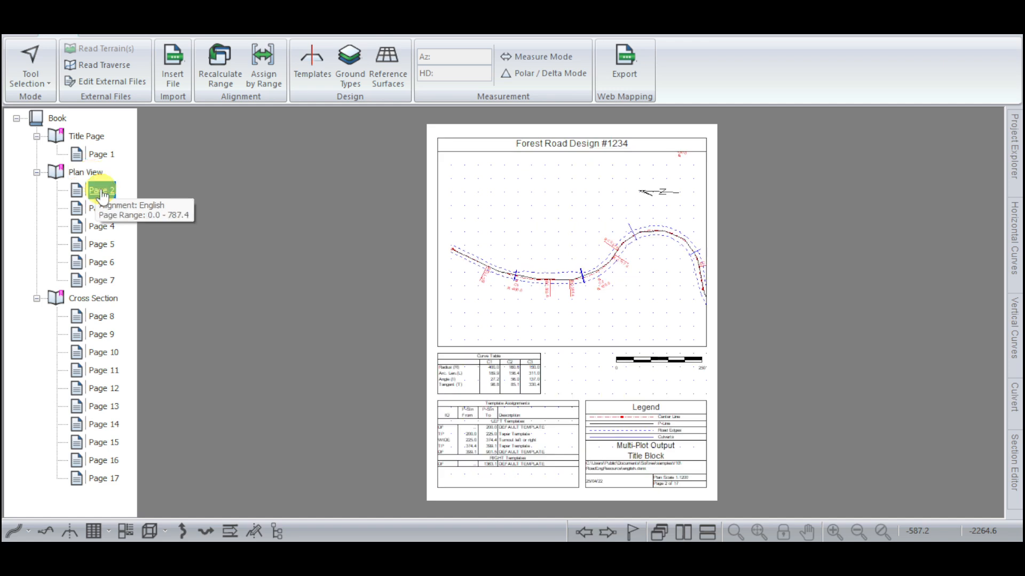
left_click(102, 229)
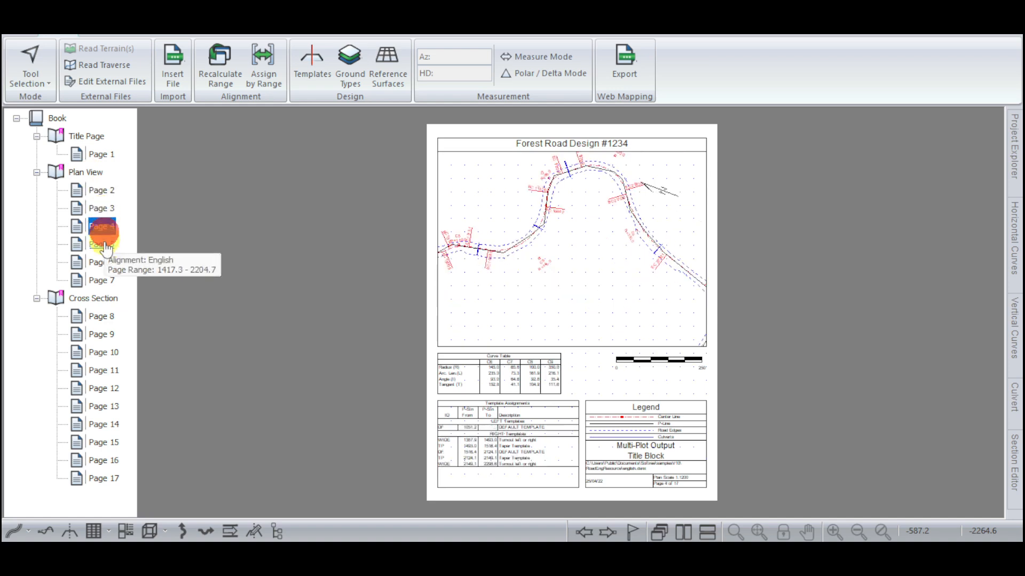
left_click(102, 245)
left_click(101, 277)
View the Cross Section chapter of the multiplot book, including pages 8 and 17
left_click(95, 299)
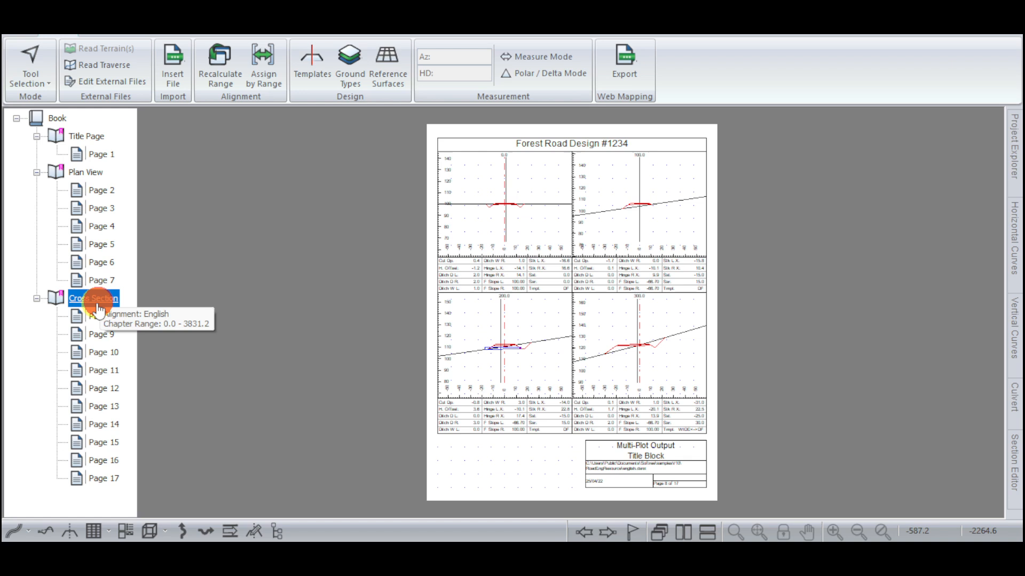
left_click(101, 316)
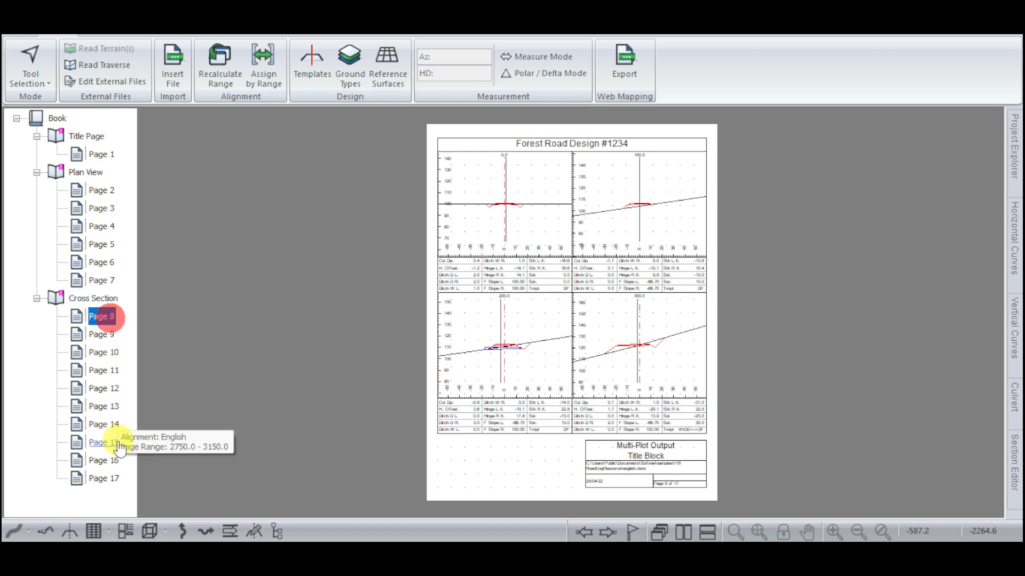
left_click(116, 479)
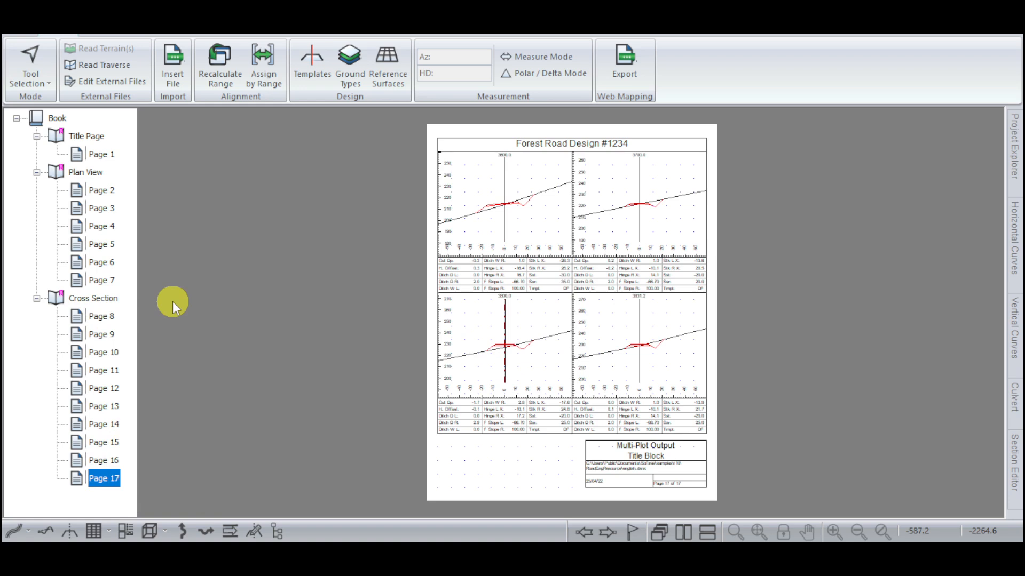
Look at the design files offered for insertion without inserting one, and try the web mapping export
left_click(175, 75)
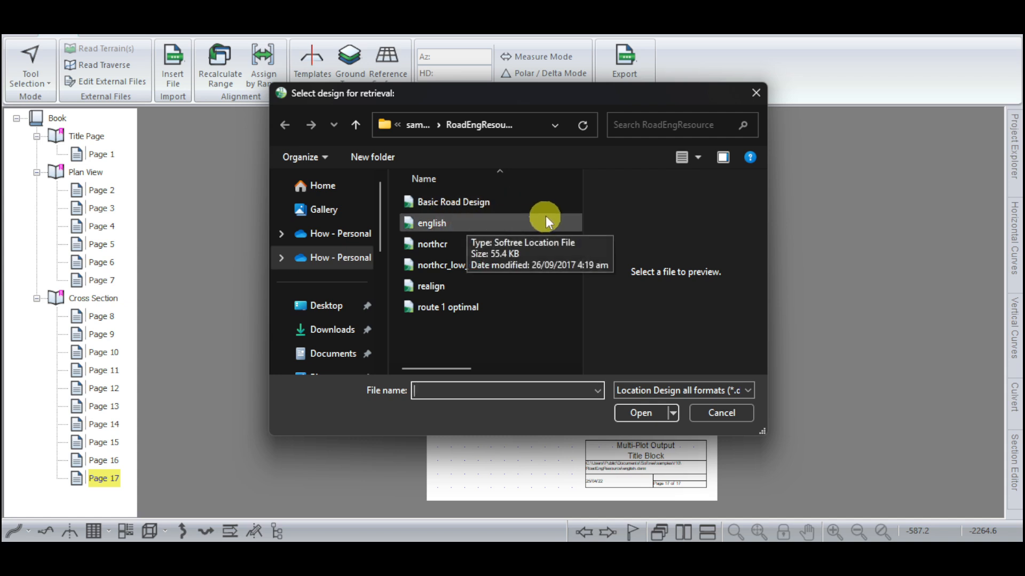
left_click(759, 93)
left_click(639, 72)
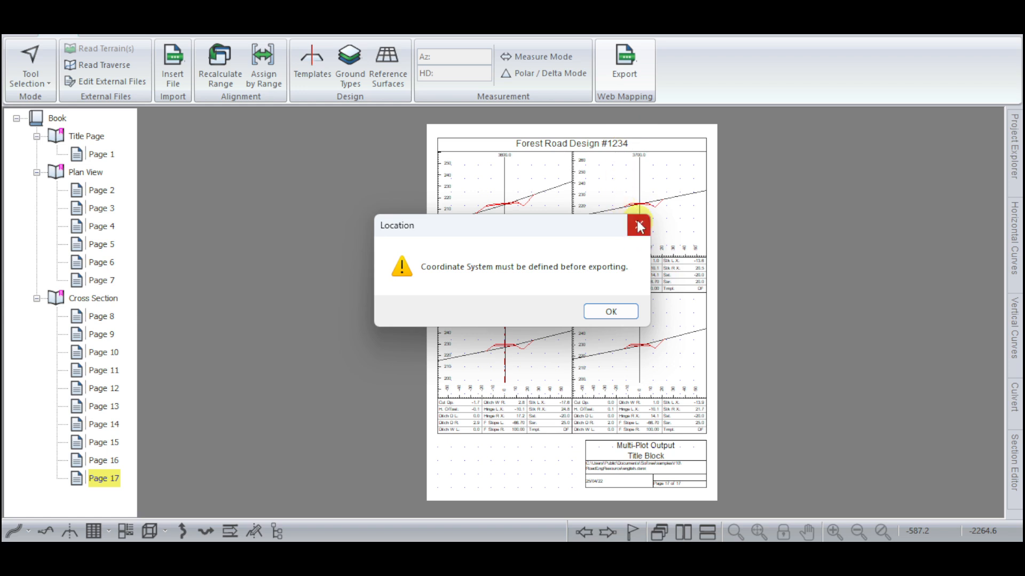
left_click(640, 226)
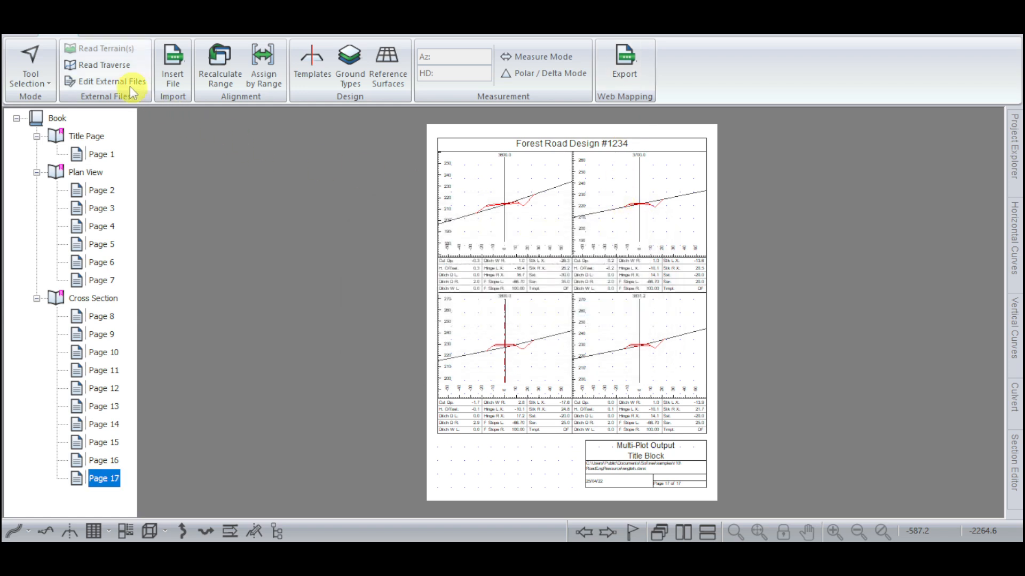
Recalculate the range of the current alignment with Re-Cost enabled
left_click(225, 82)
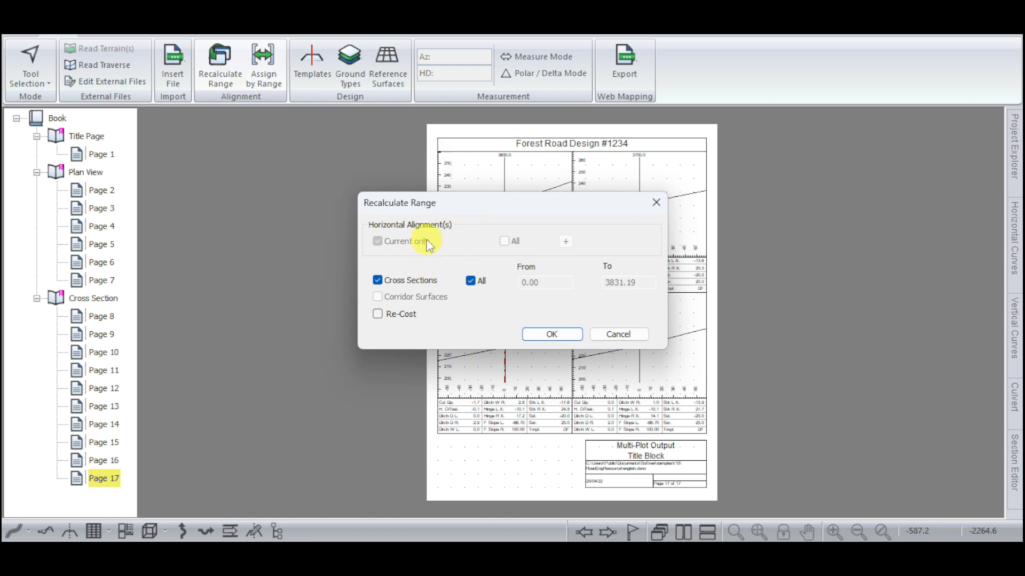
left_click(408, 315)
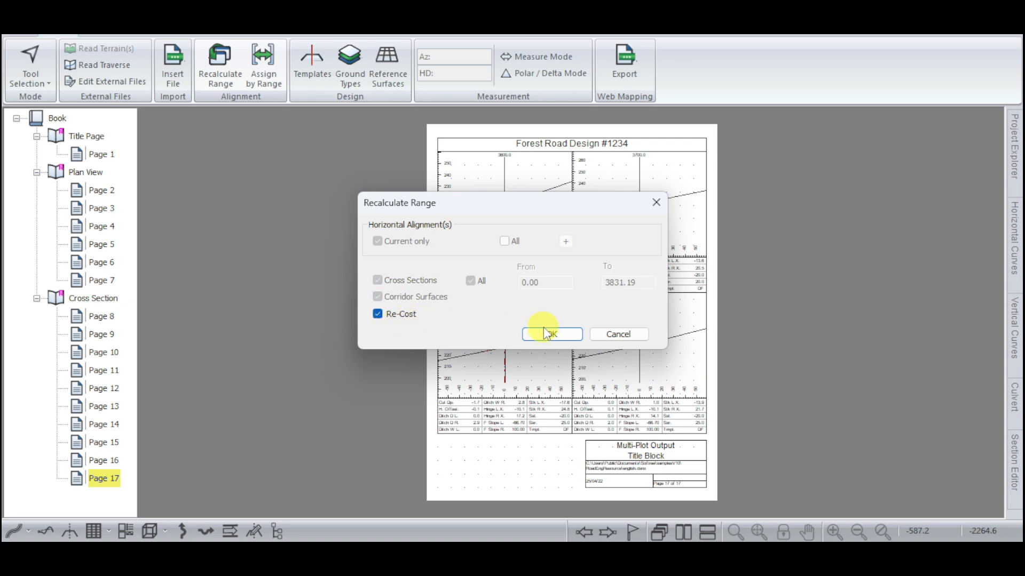
left_click(554, 341)
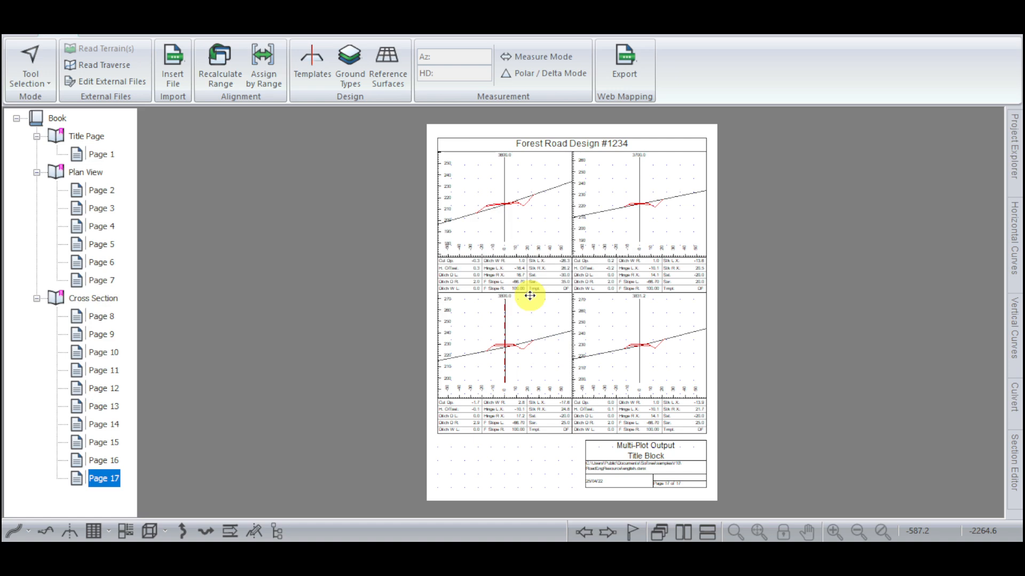
Review pages 1, 3 and 5 of the multiplot book
left_click(99, 155)
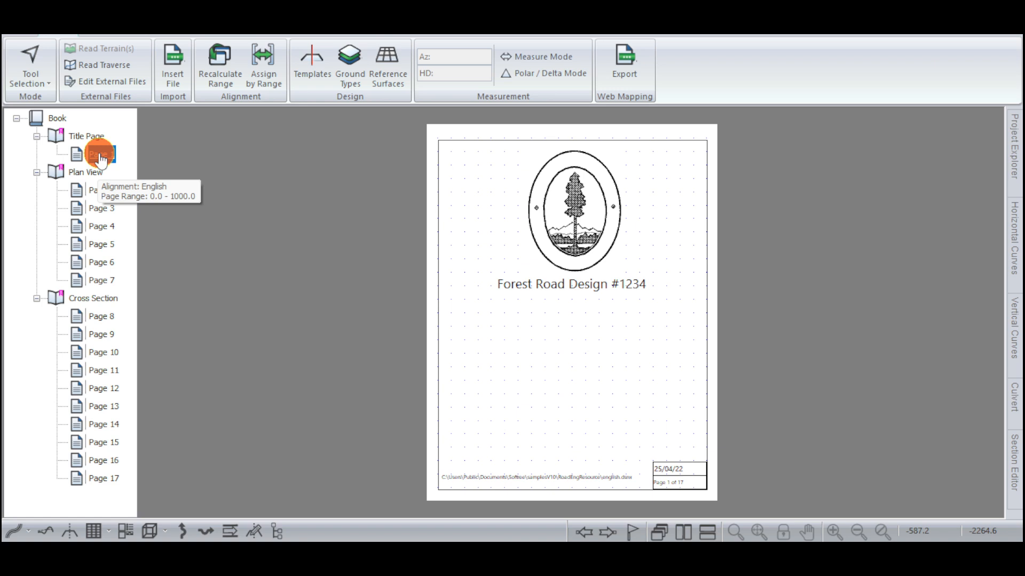
left_click(101, 209)
left_click(106, 246)
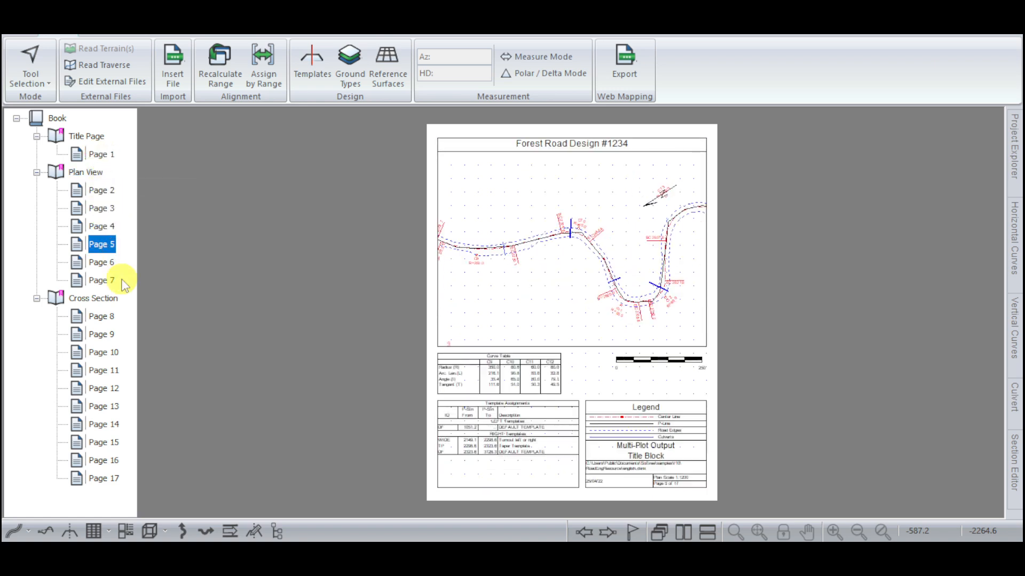
Look at the Fixed Sections and Templates groups in the template editor and close it
left_click(308, 72)
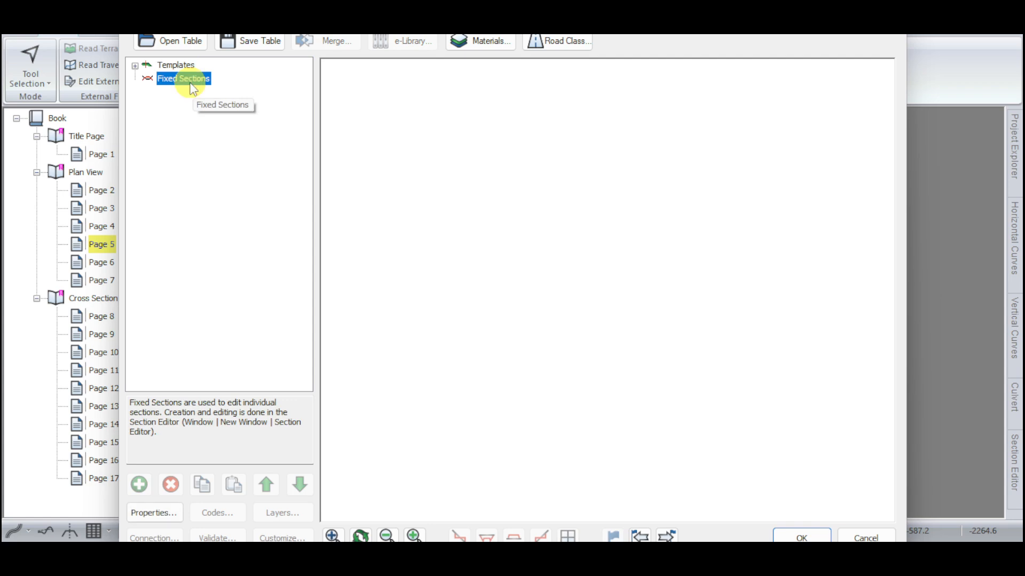
left_click(182, 65)
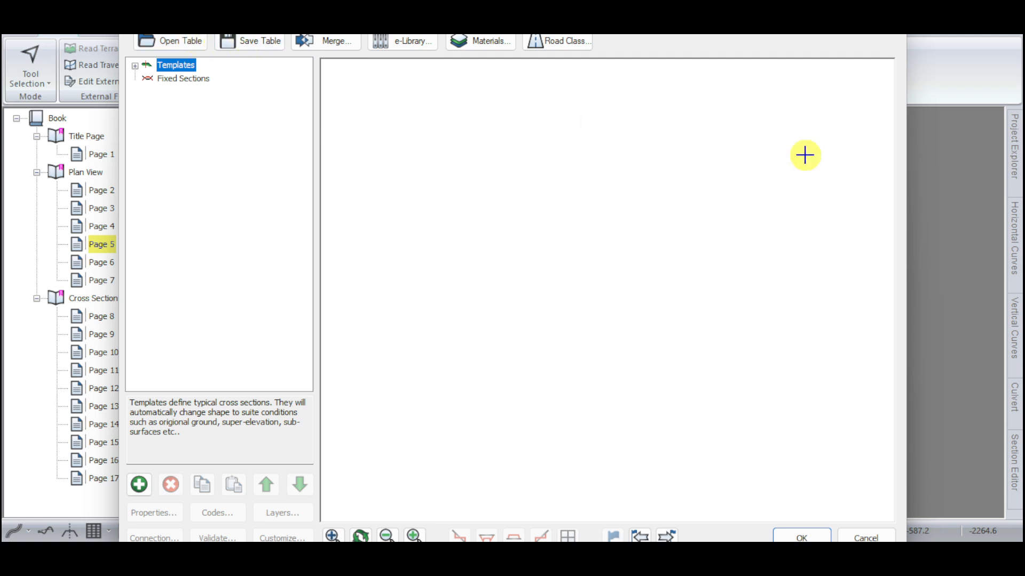
left_click(897, 27)
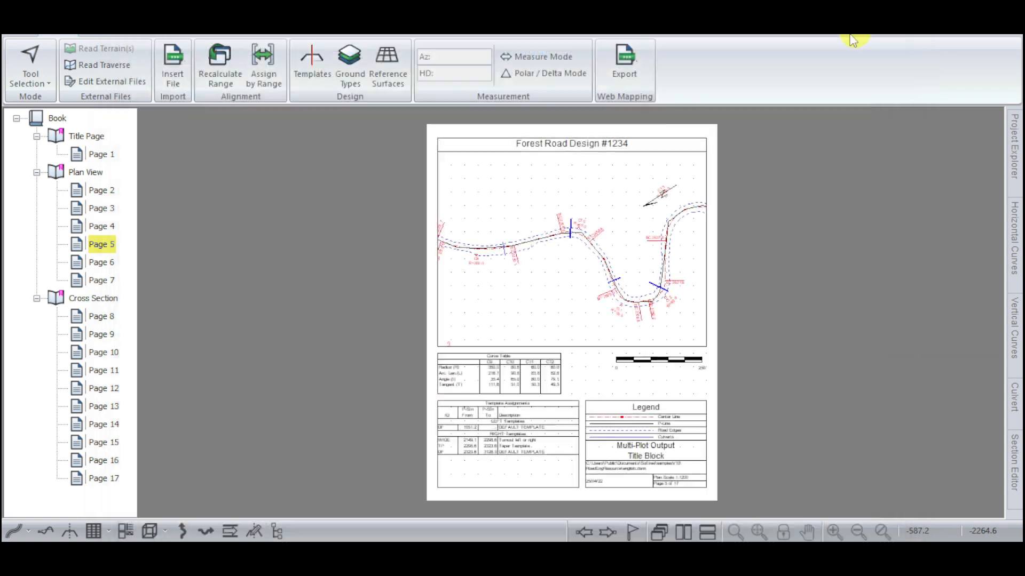
Examine the Ground Types list and its Gravel entry, and look at the ground table library saving options without saving
left_click(350, 72)
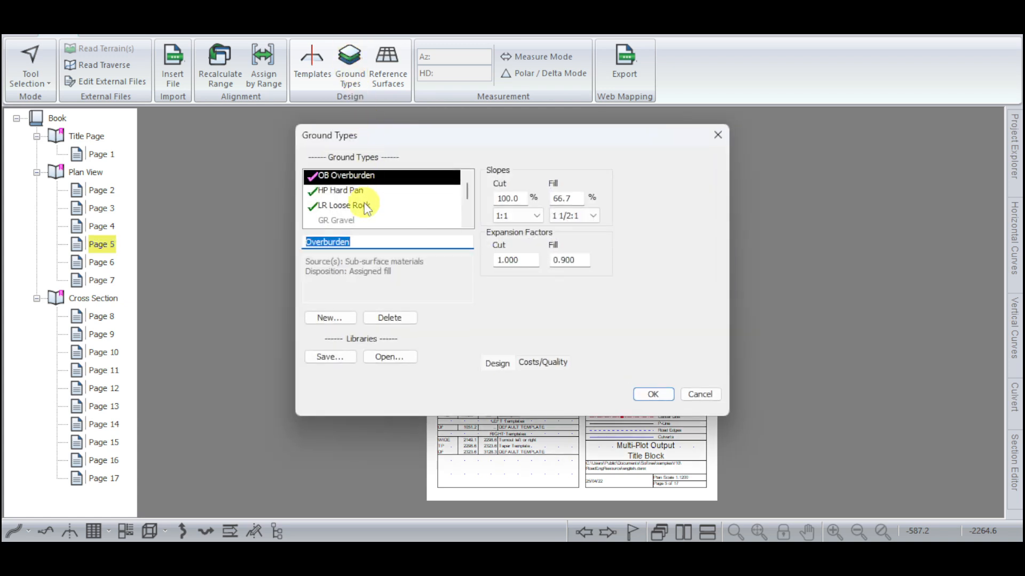
scroll(366, 207, "down", 2)
scroll(366, 208, "down", 1)
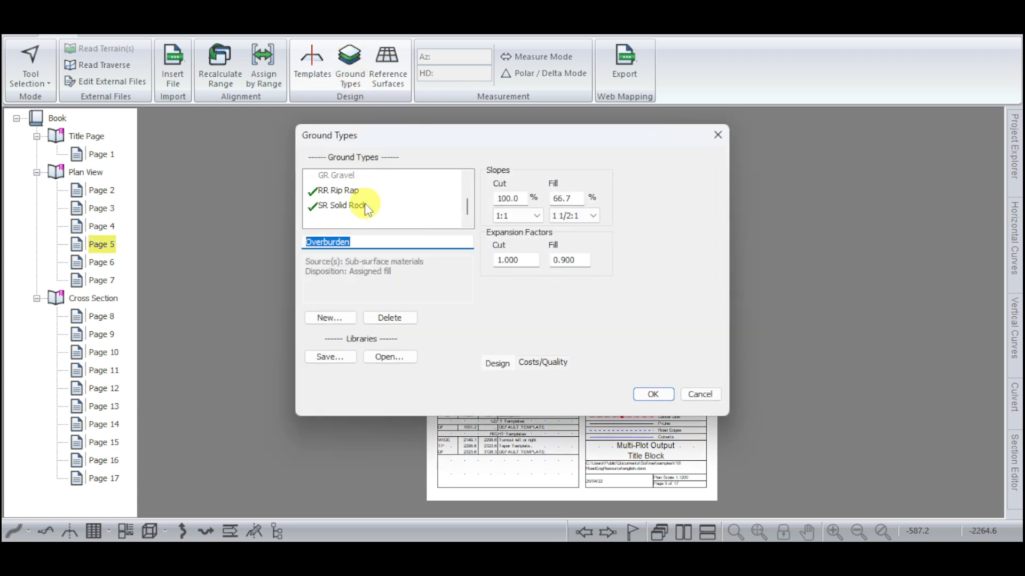
scroll(367, 208, "up", 2)
left_click(351, 206)
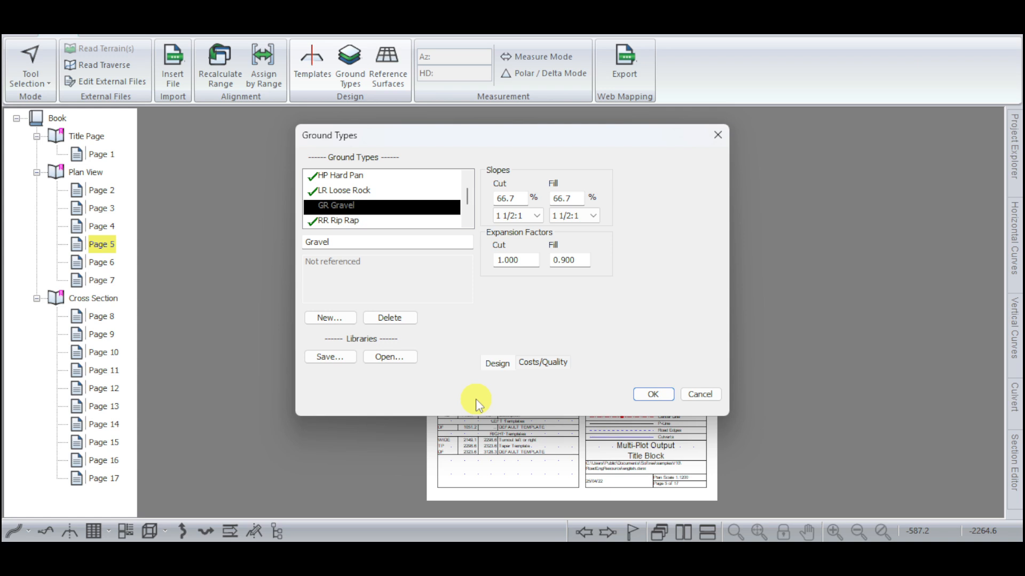
left_click(326, 358)
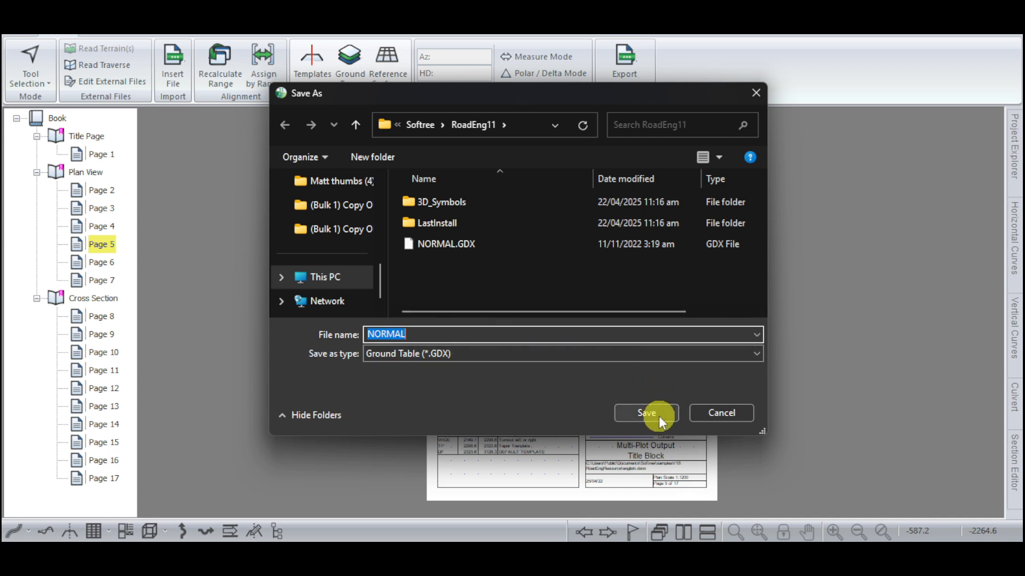
left_click(756, 94)
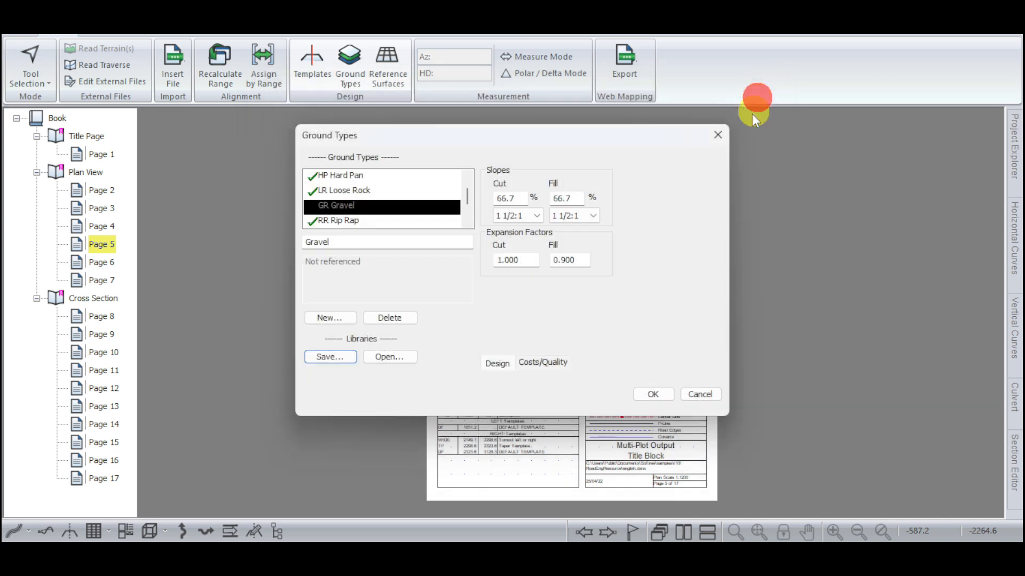
Close the ground types settings and add a corridor surface as a new reference surface
left_click(716, 135)
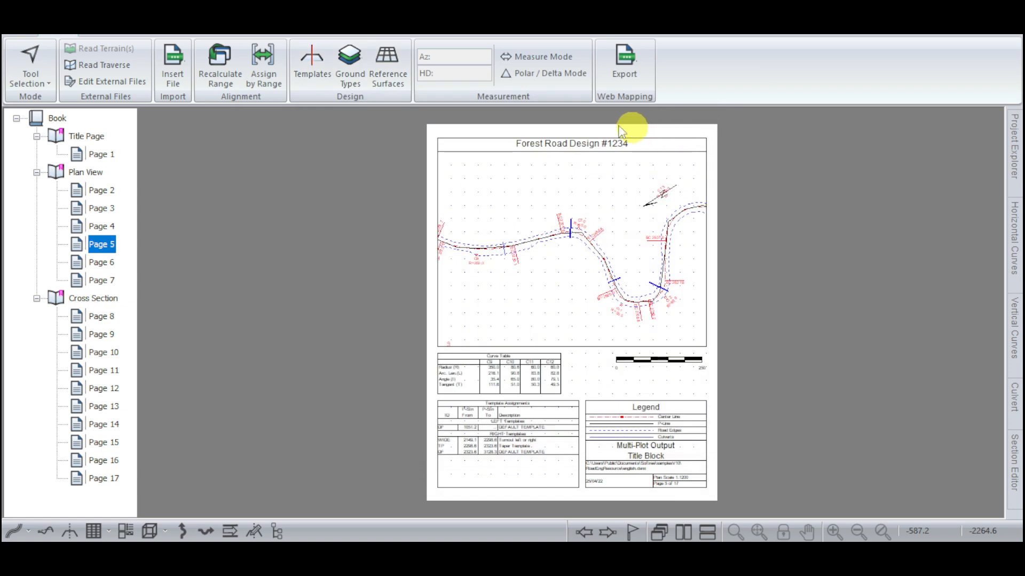
left_click(401, 76)
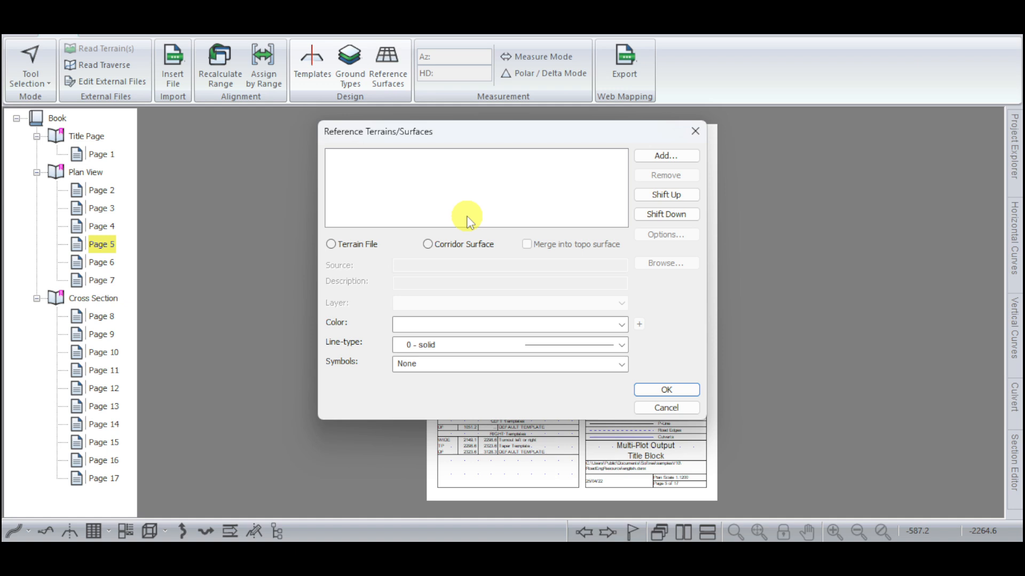
left_click(665, 155)
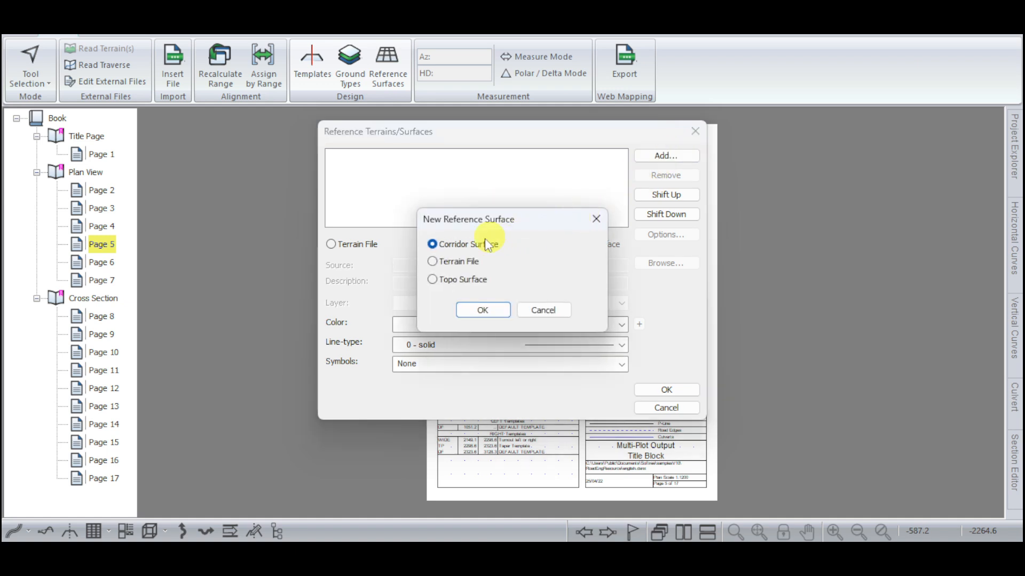
left_click(478, 312)
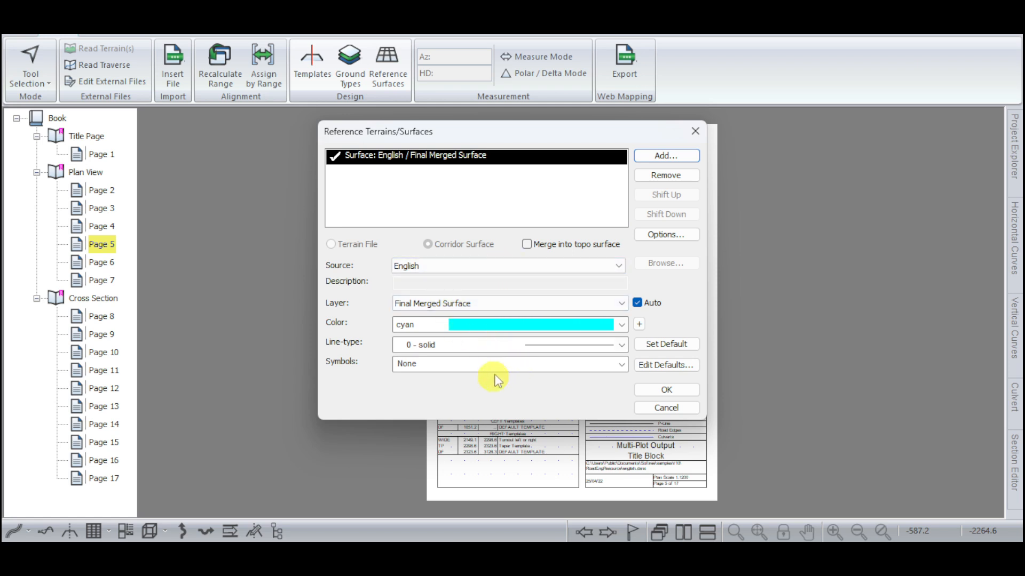
Give the reference surface Forest Service Monument symbols and the color (0,128,64), and accept the reference surface settings
left_click(605, 364)
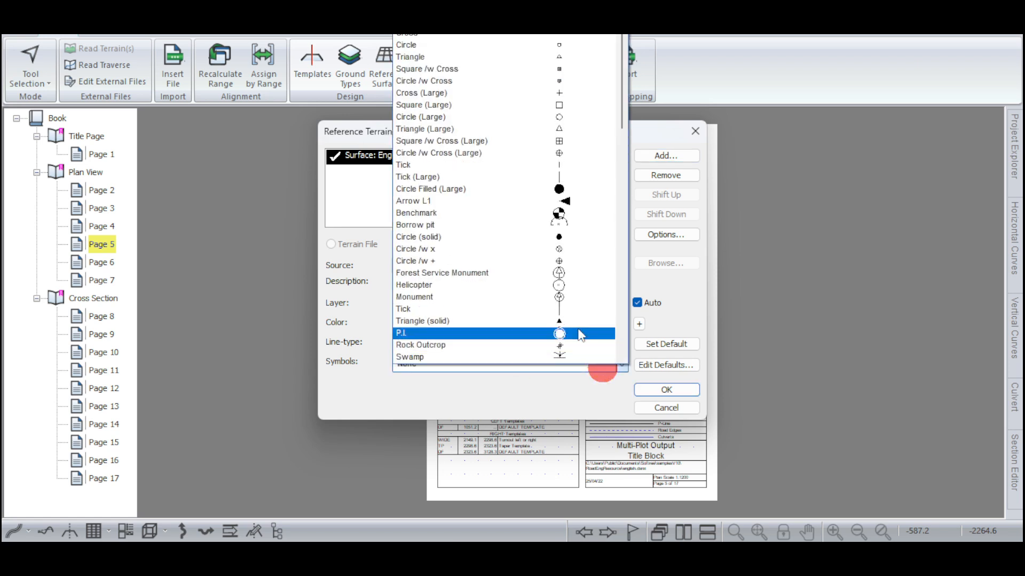
left_click(559, 273)
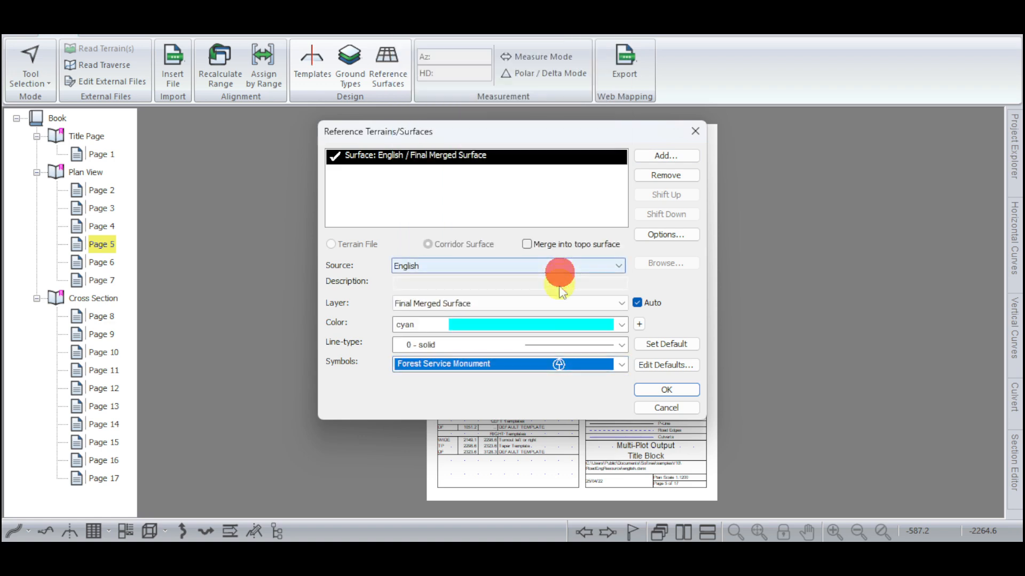
left_click(564, 323)
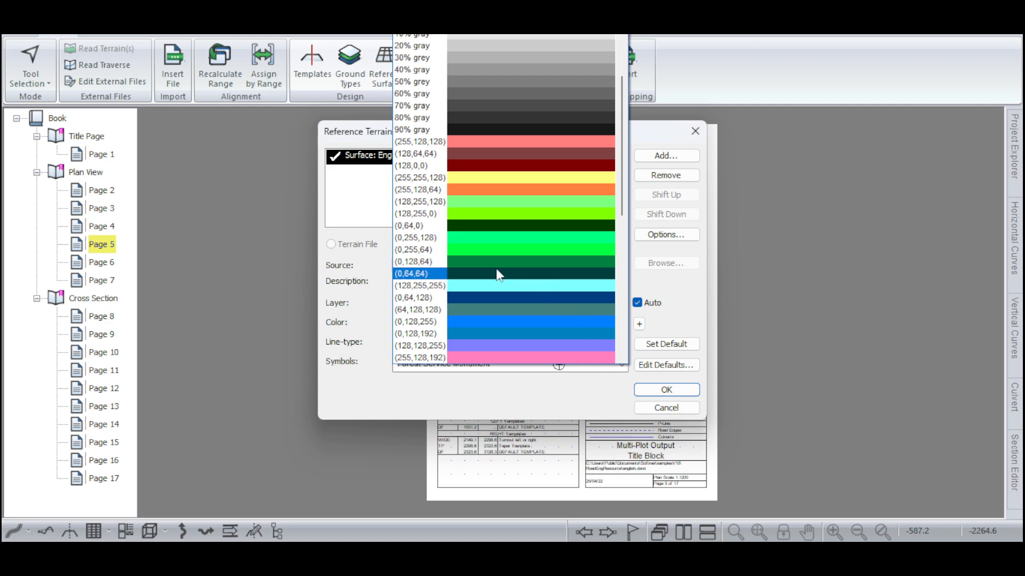
left_click(489, 264)
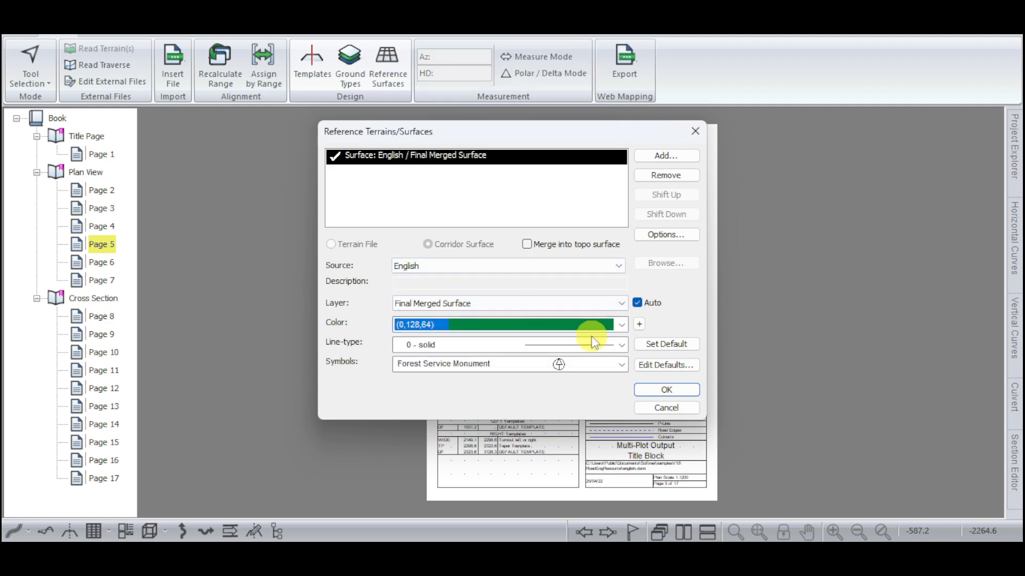
left_click(671, 394)
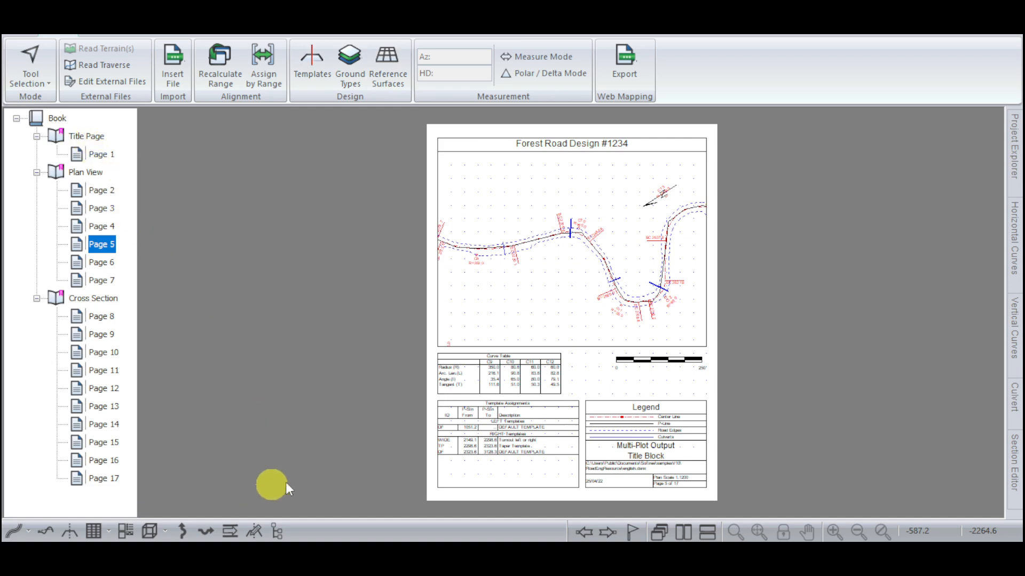
Examine the road alignment in the plan view, moving the current point to spots around curves C10 to C14
left_click(14, 531)
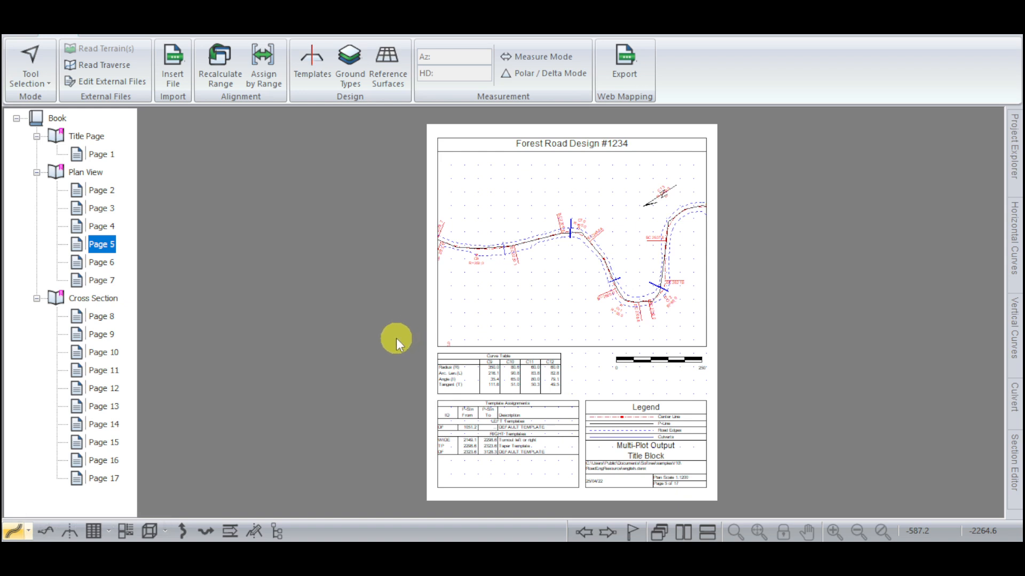
left_click(16, 531)
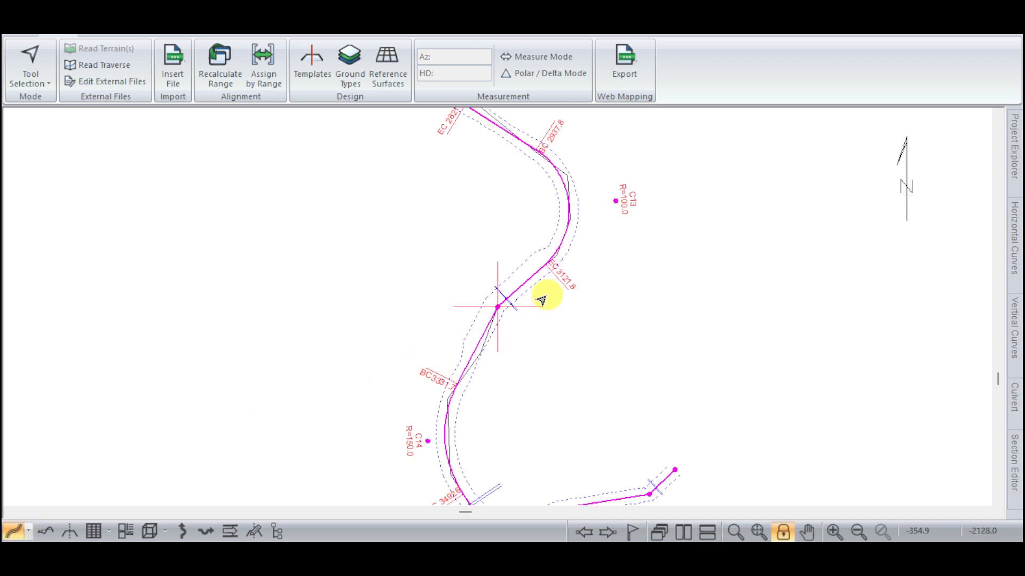
left_click(548, 294)
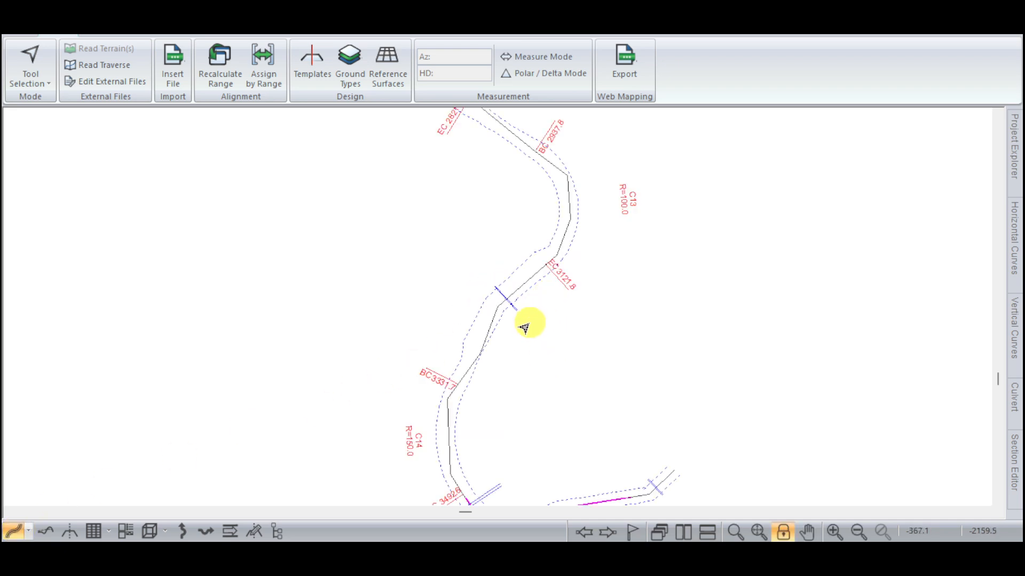
left_click(499, 184)
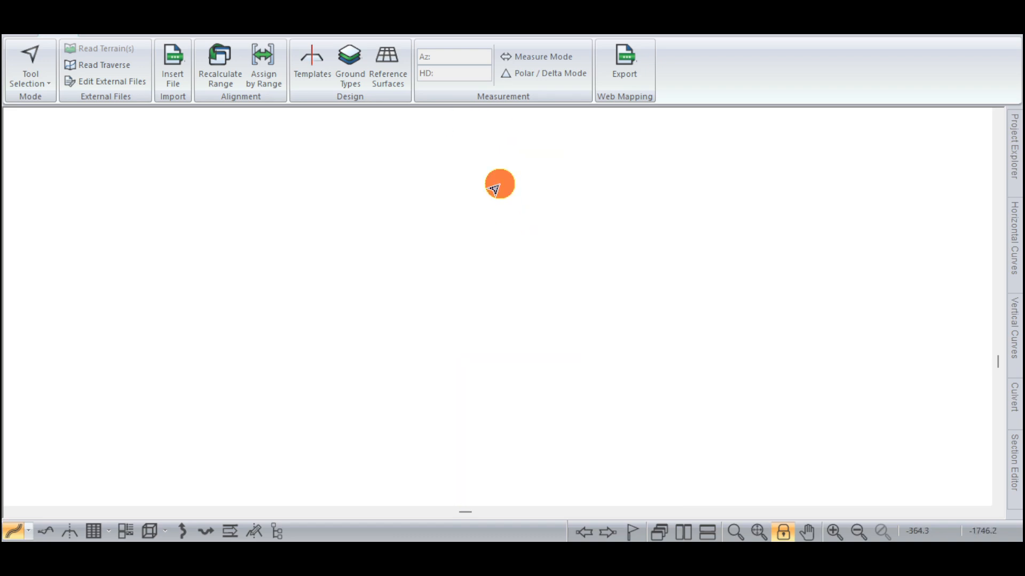
left_click(569, 136)
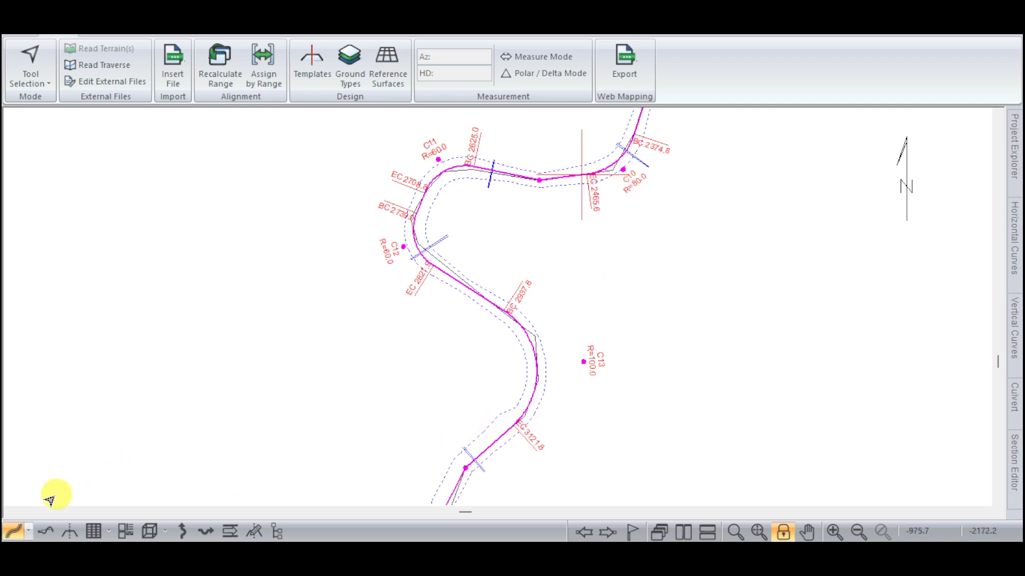
Review the alignment's profile with its mass haul diagram, and the cross section at the current station
left_click(49, 531)
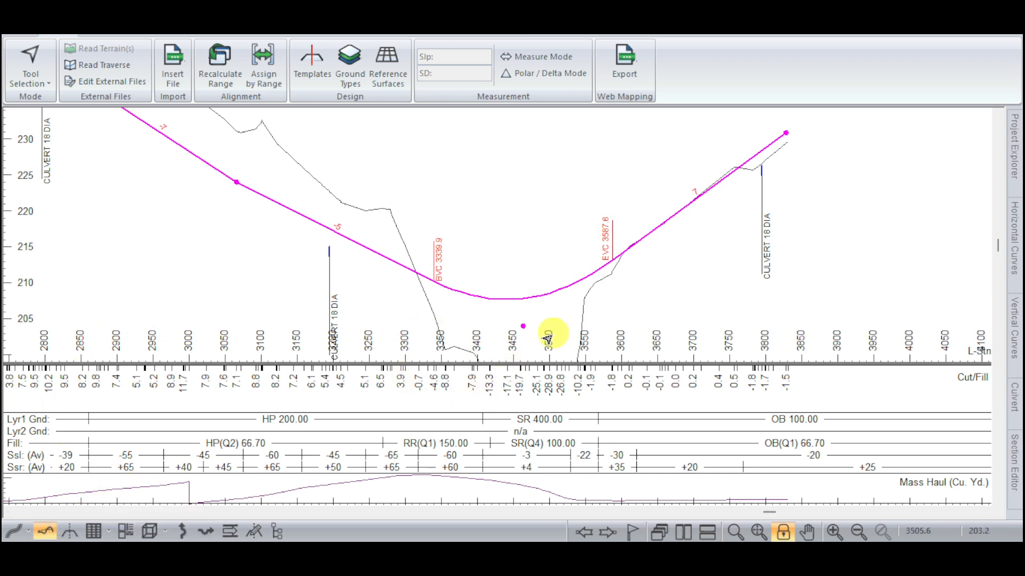
left_click(70, 532)
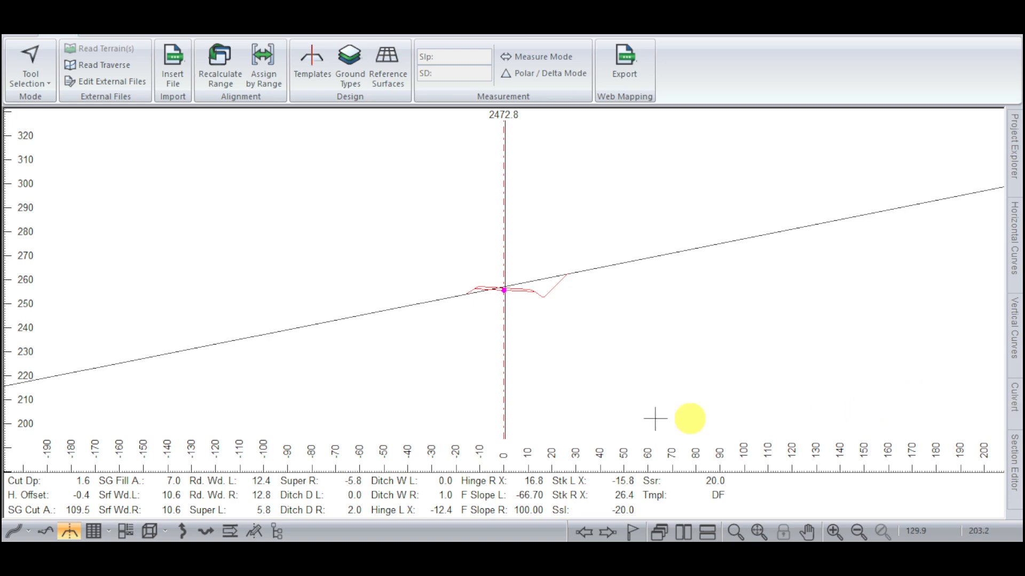
left_click(281, 250)
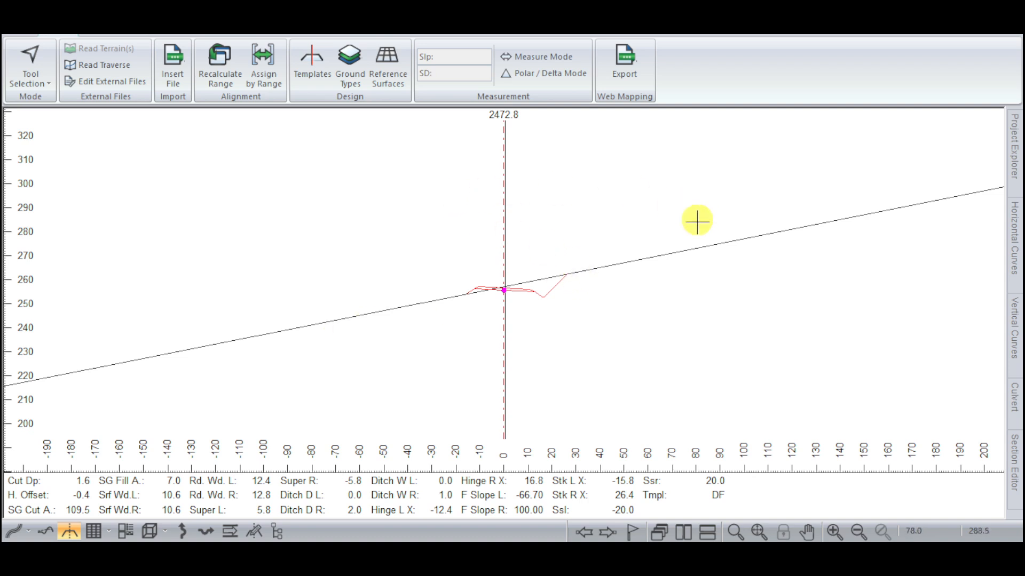
Look at the station data table and return to the multiplot book to check the page range of page 10
left_click(99, 539)
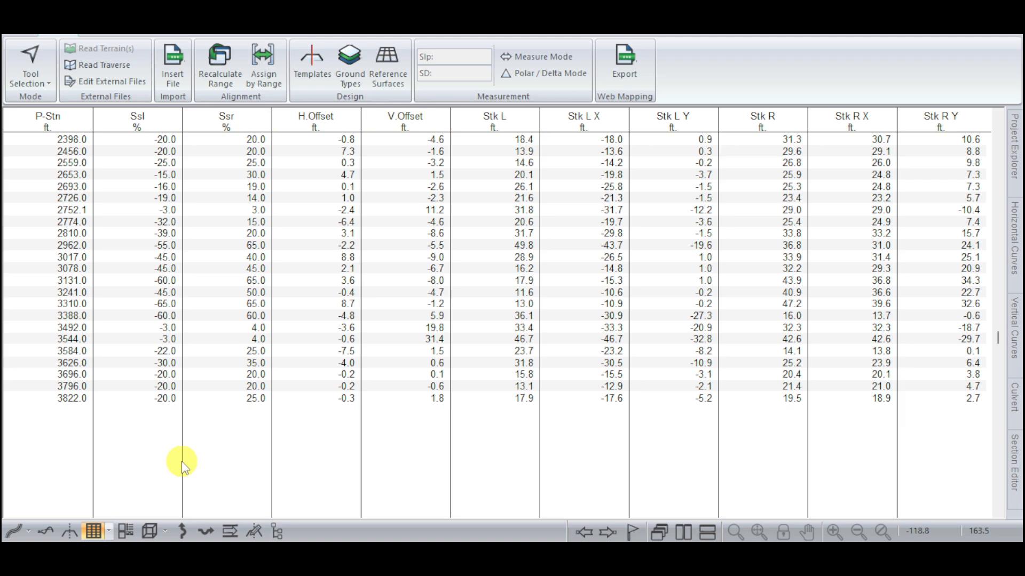
left_click(127, 531)
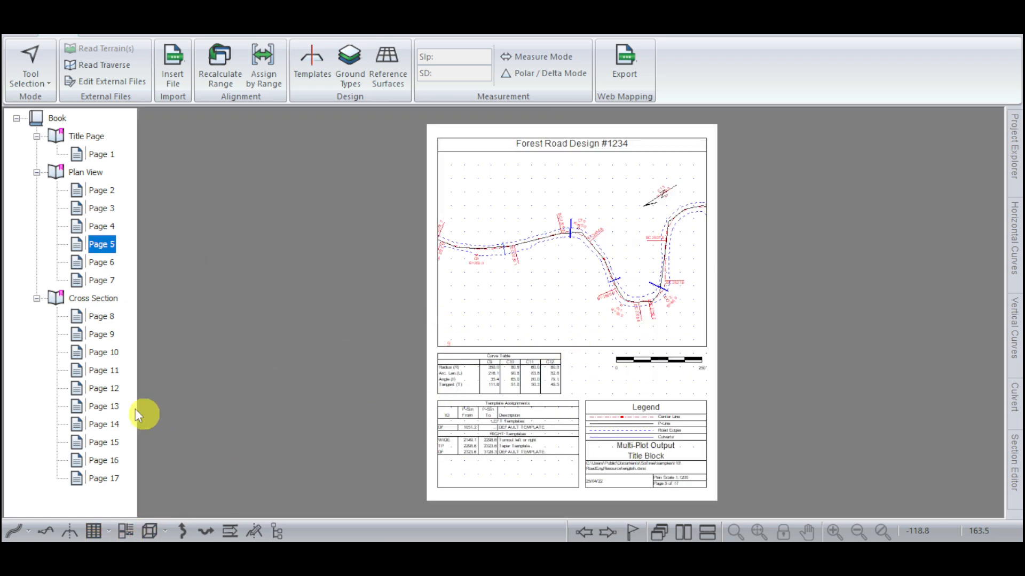
mouse_move(105, 359)
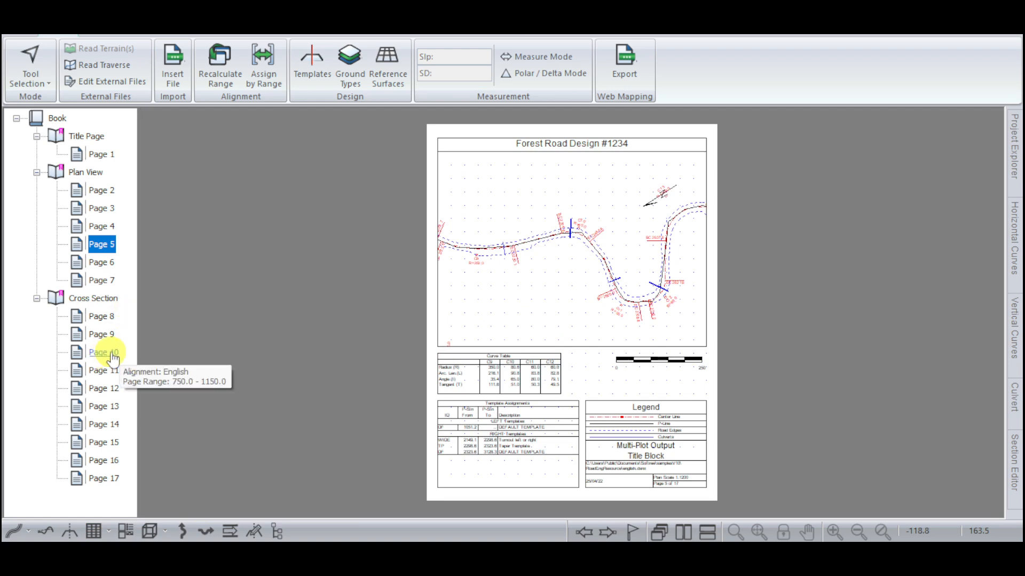
Review the horizontal curve parameters in a widened panel, and the vertical curve parameters, with the plan view frame on page 5 selected
left_click(181, 538)
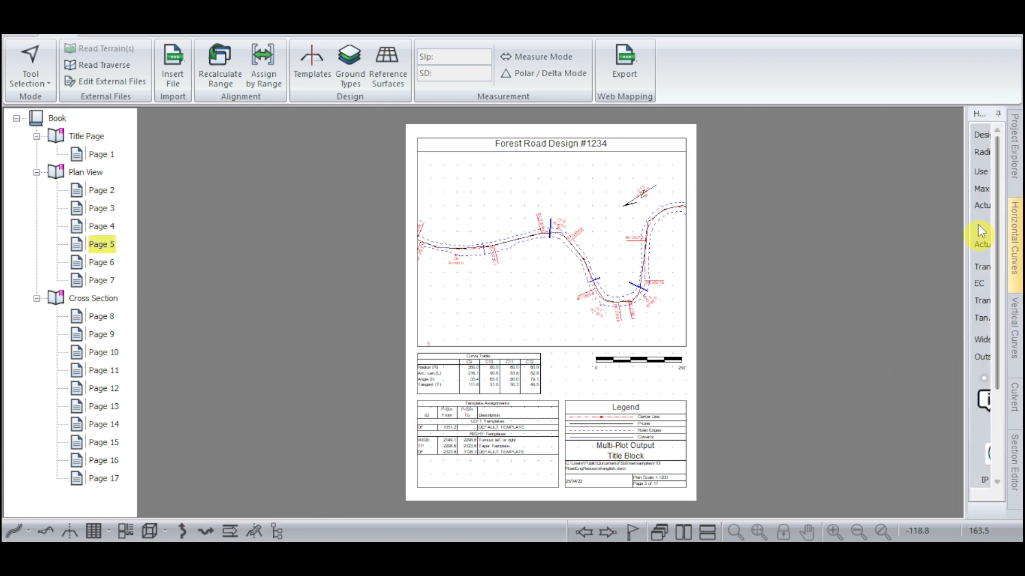
left_click_drag(967, 141, 796, 143)
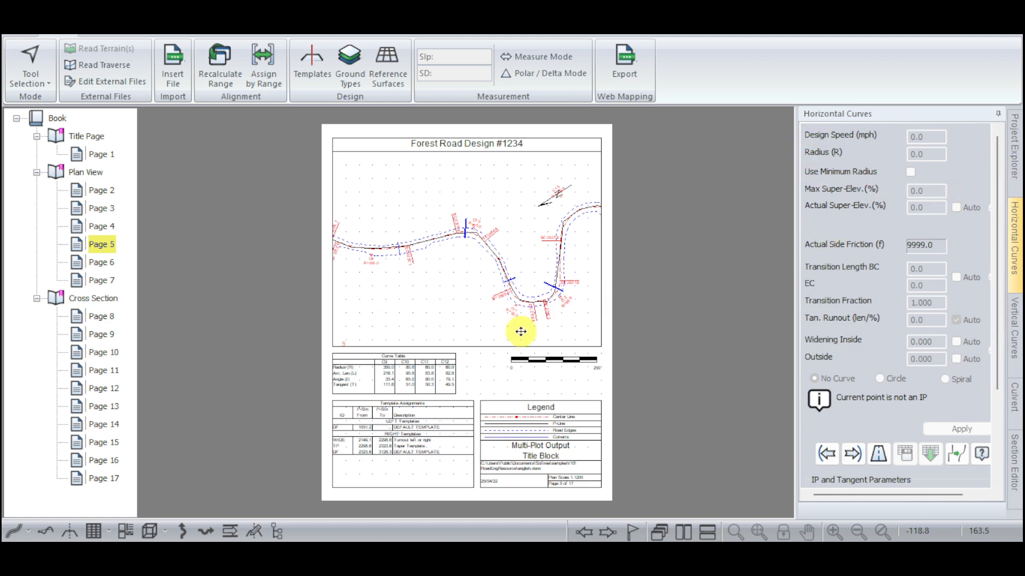
left_click(512, 283)
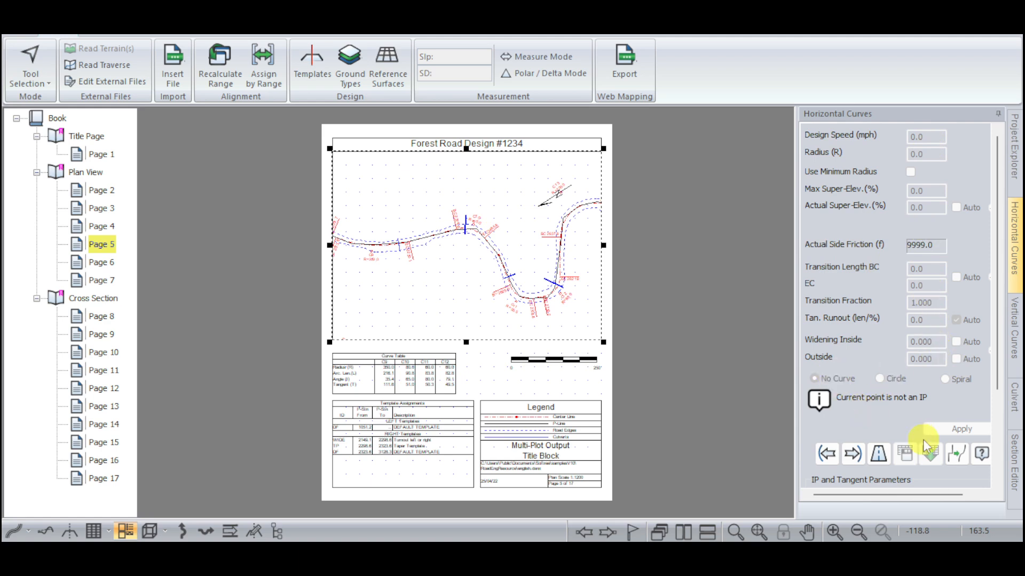
scroll(925, 442, "down", 1)
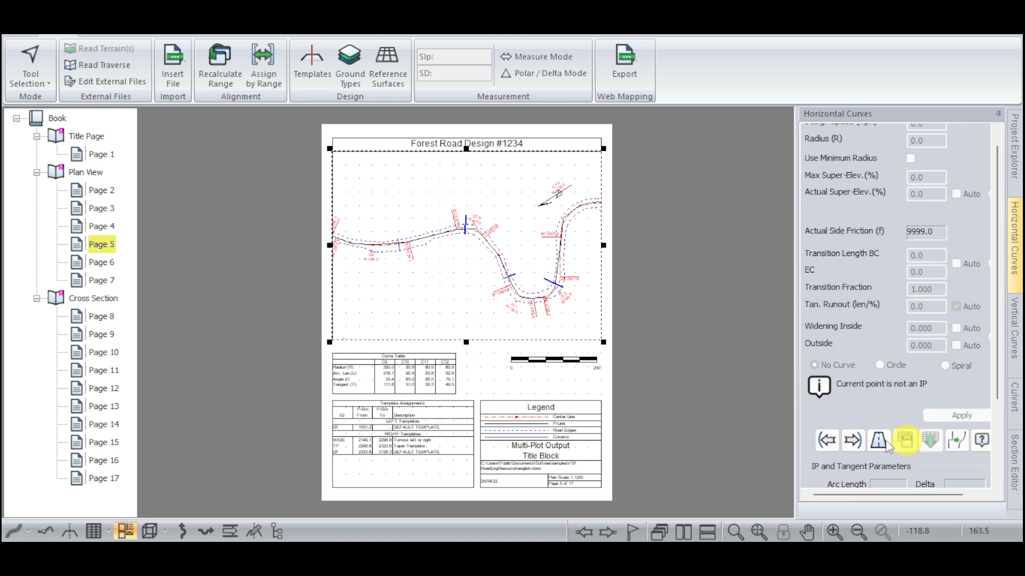
left_click(206, 531)
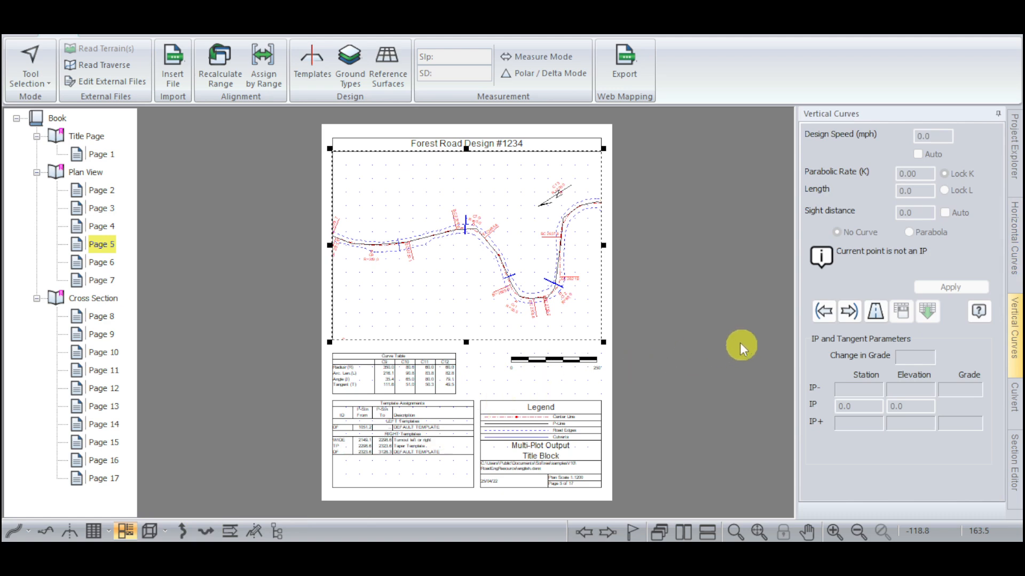
left_click(557, 279)
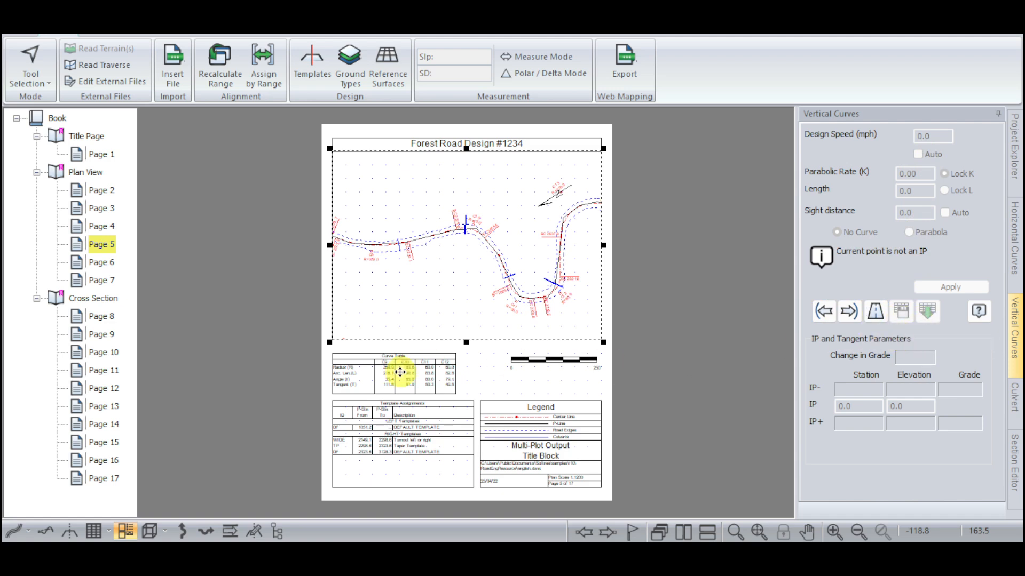
Look at the culvert list and the Add Culvert options without adding one, and view Fixed Sections in the Section Editor
left_click(227, 532)
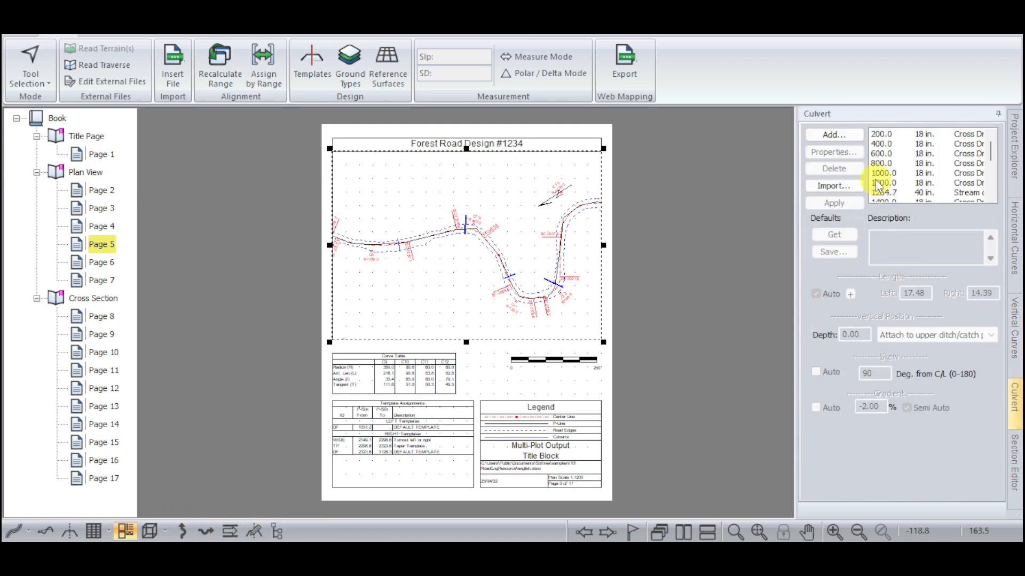
left_click(846, 137)
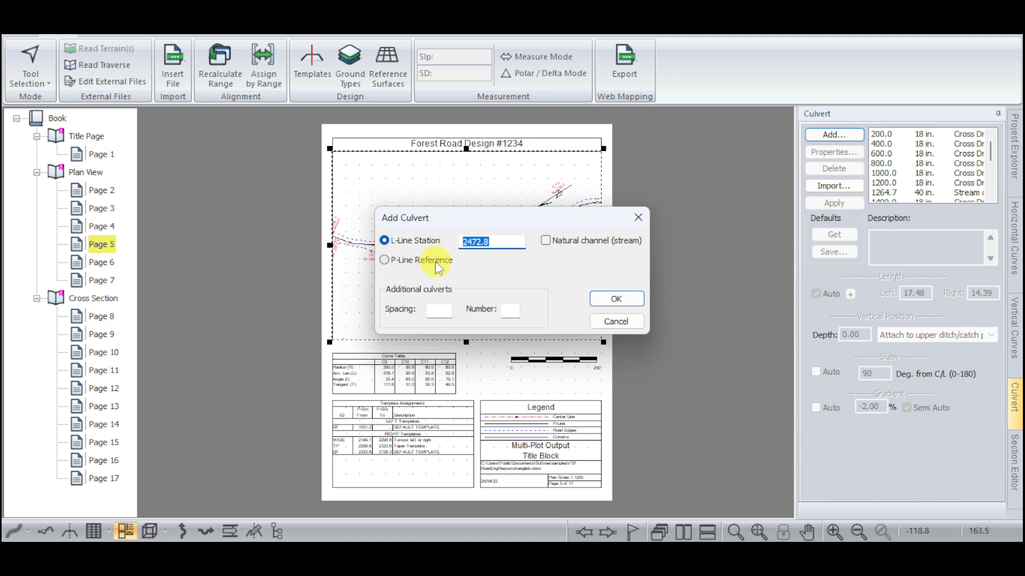
left_click(638, 218)
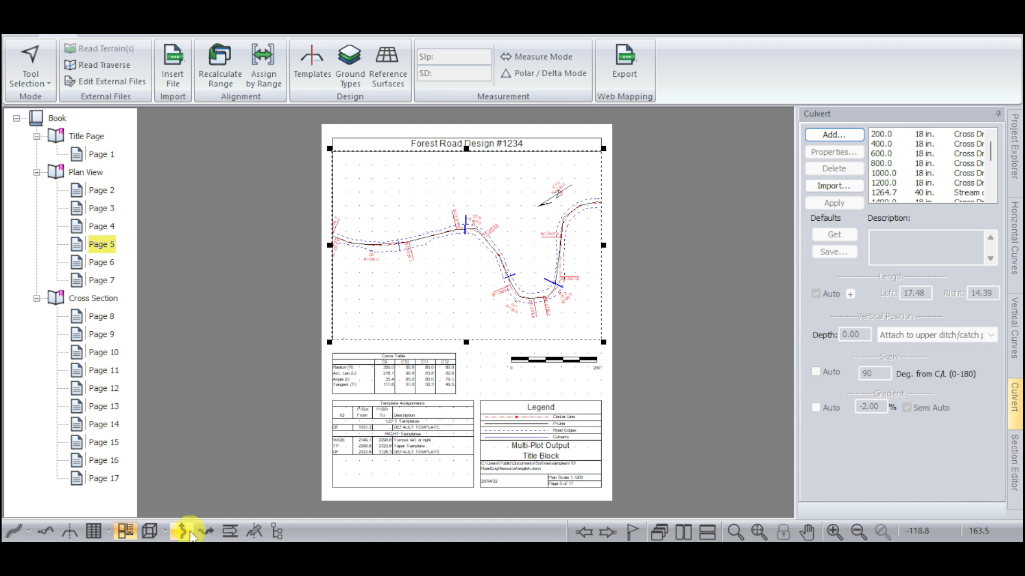
left_click(249, 532)
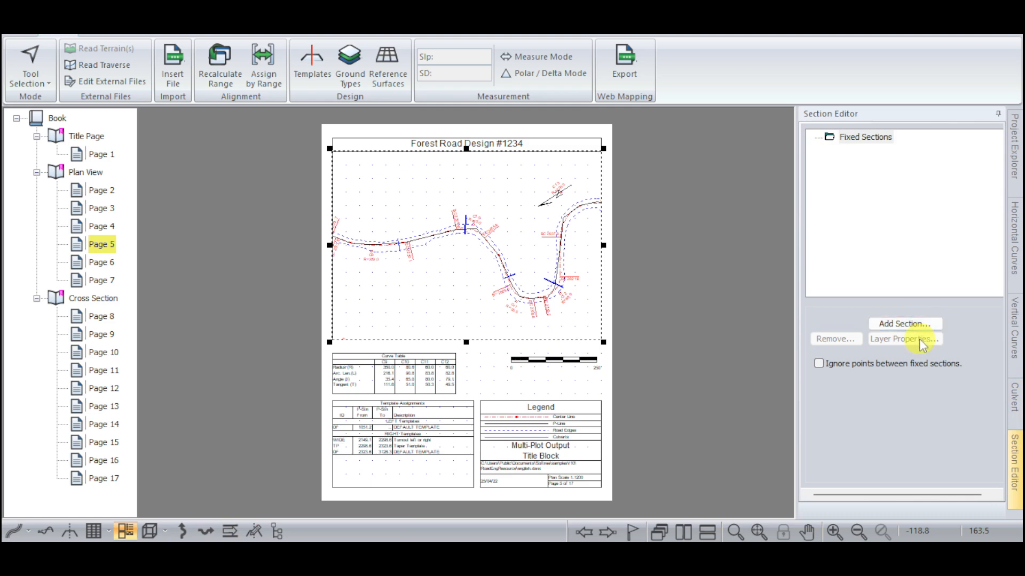
left_click(883, 140)
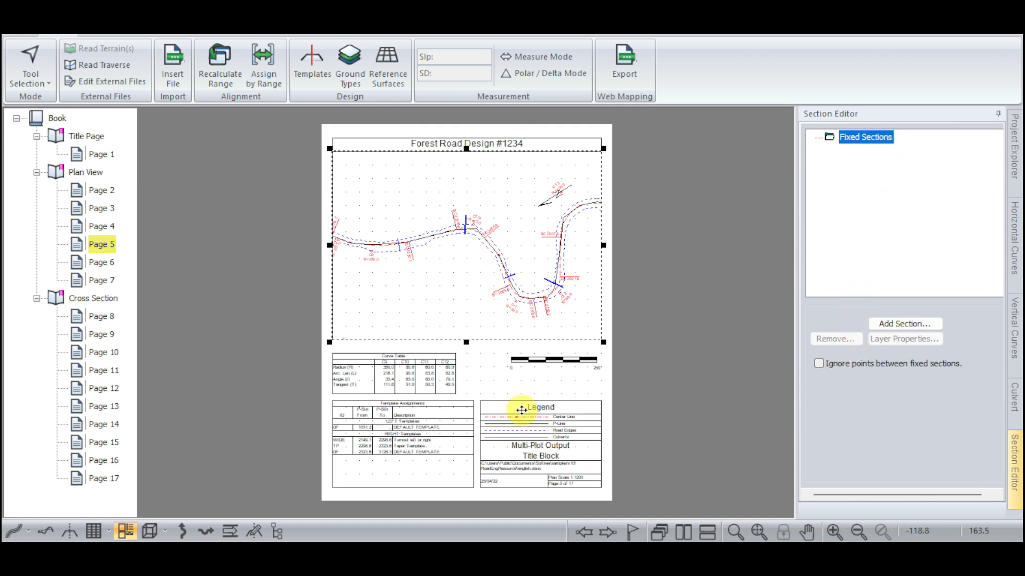
Show the Project Explorer and examine the English alignment's status, costs and haul volumes in an enlarged results table
left_click(277, 533)
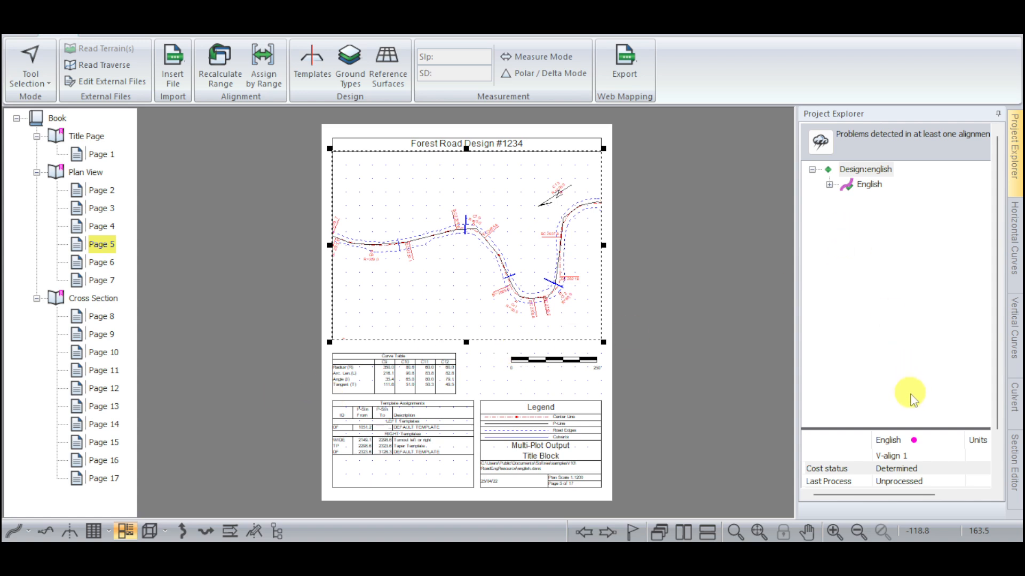
scroll(911, 467, "down", 3)
scroll(911, 480, "up", 3)
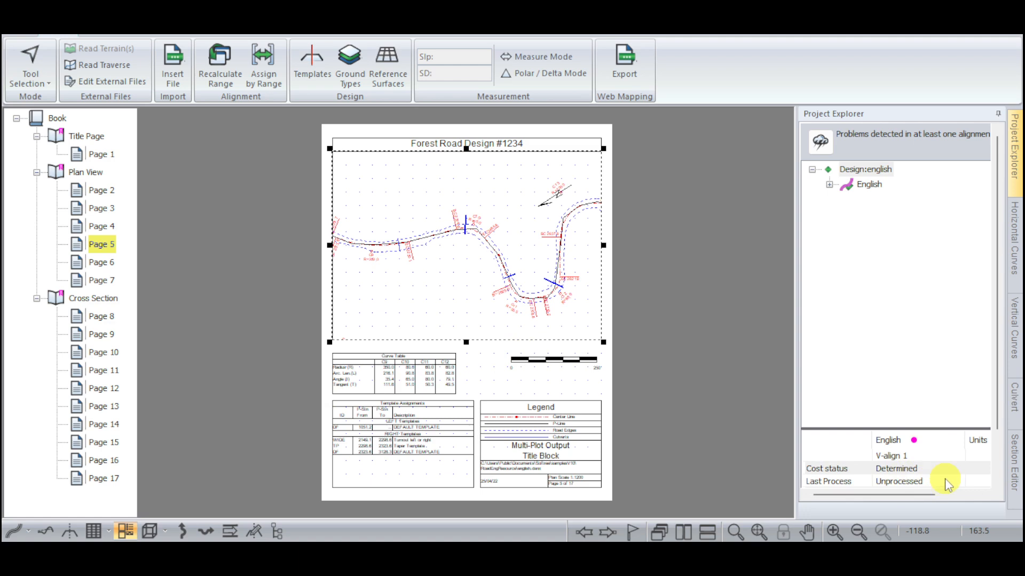
scroll(945, 483, "down", 2)
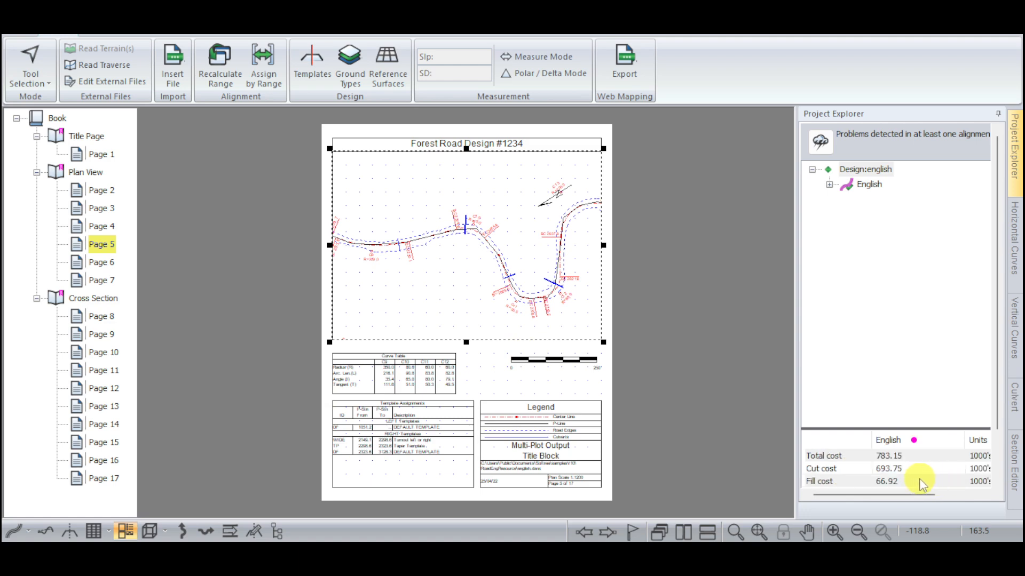
scroll(941, 477, "down", 2)
scroll(893, 486, "down", 1)
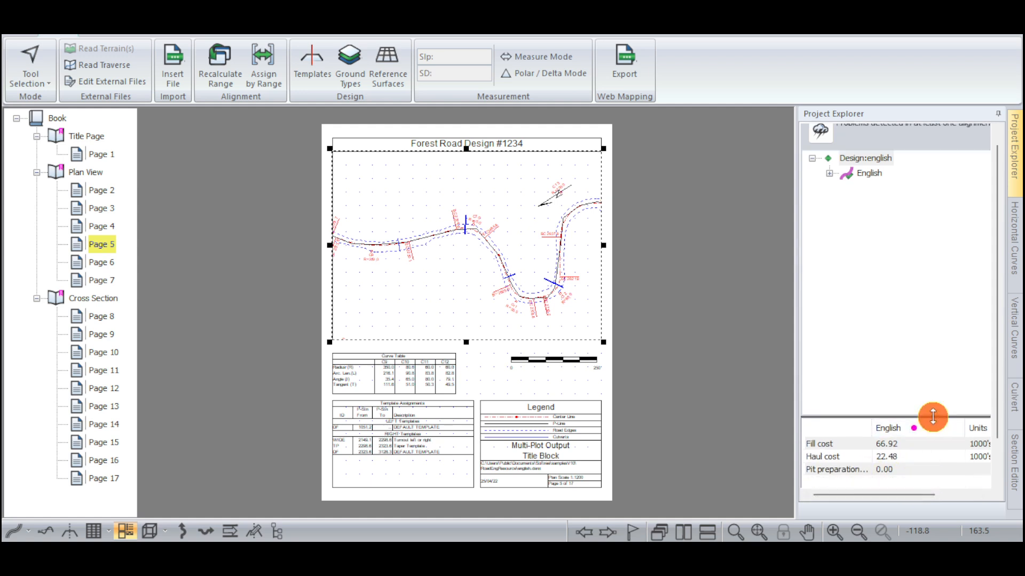
left_click_drag(931, 417, 914, 274)
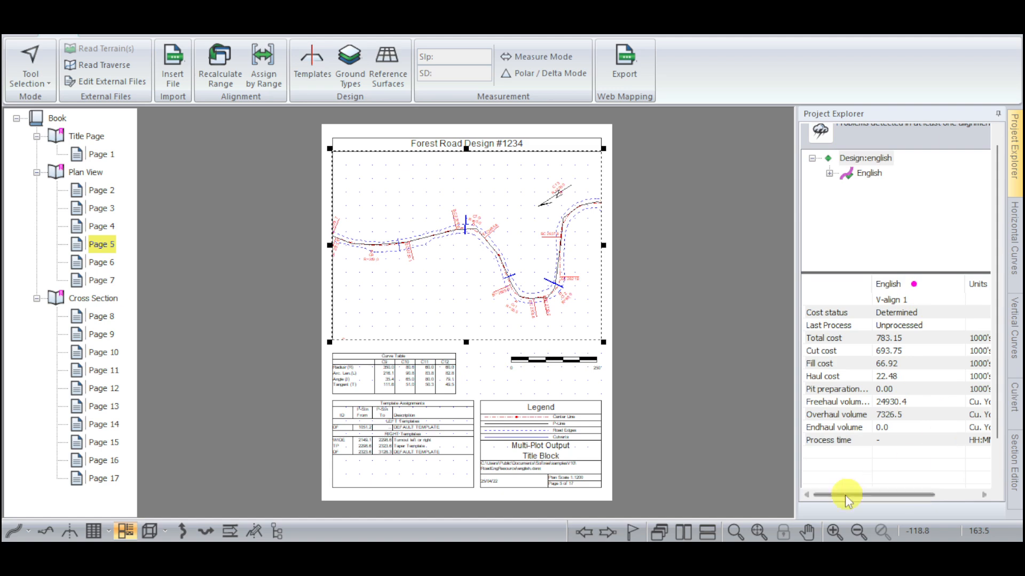
left_click_drag(854, 495, 843, 473)
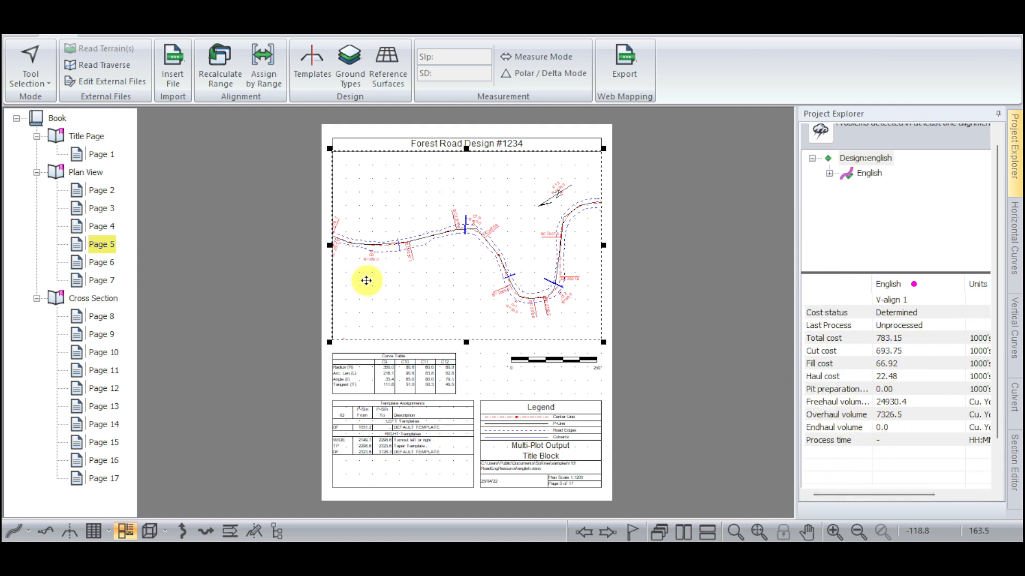
Review the available commands for alignment optimization, view and screen layout, GPS connection, module setup and help, and multiplot page layout
left_click(104, 35)
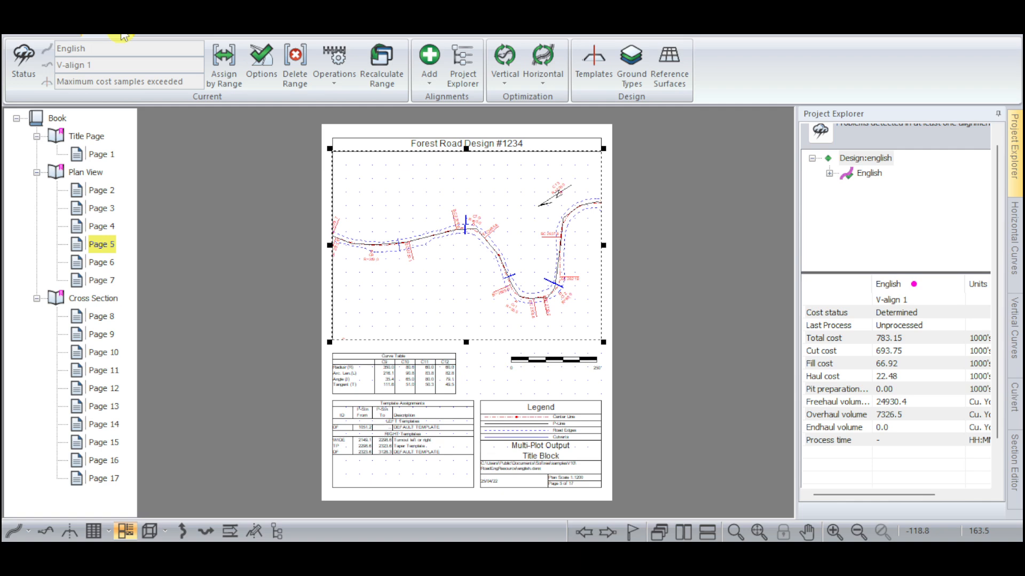
left_click(155, 34)
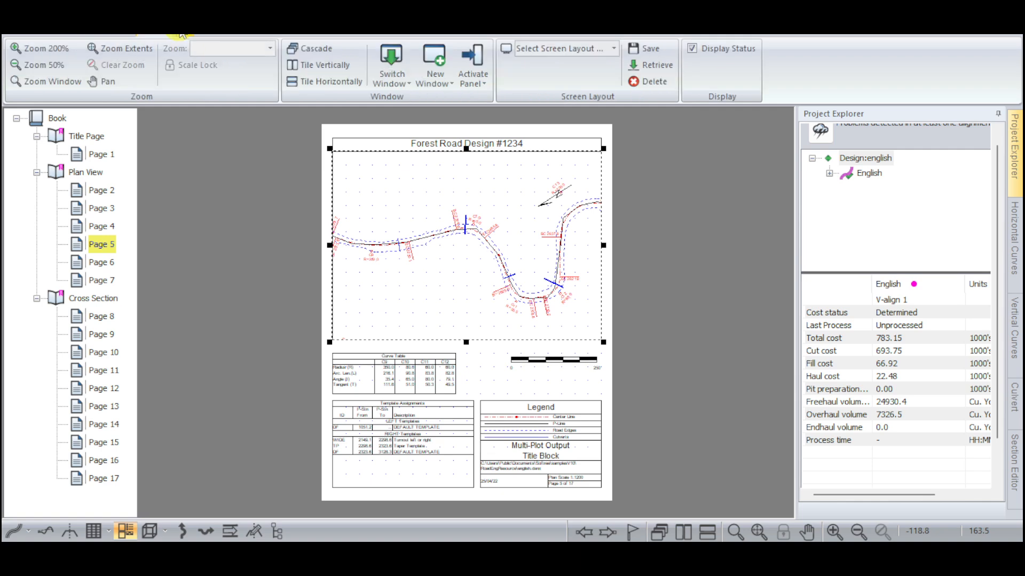
left_click(198, 36)
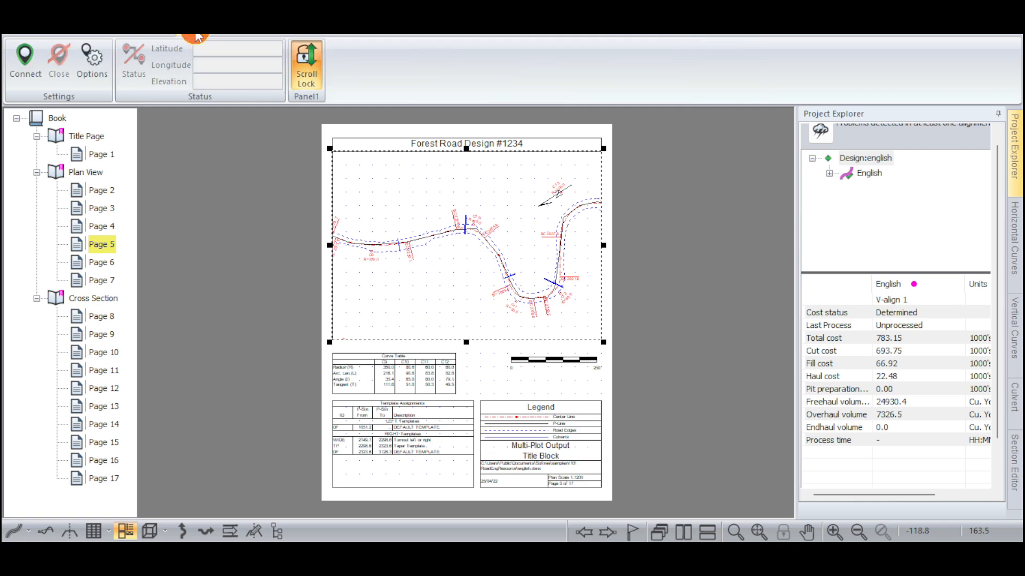
left_click(231, 35)
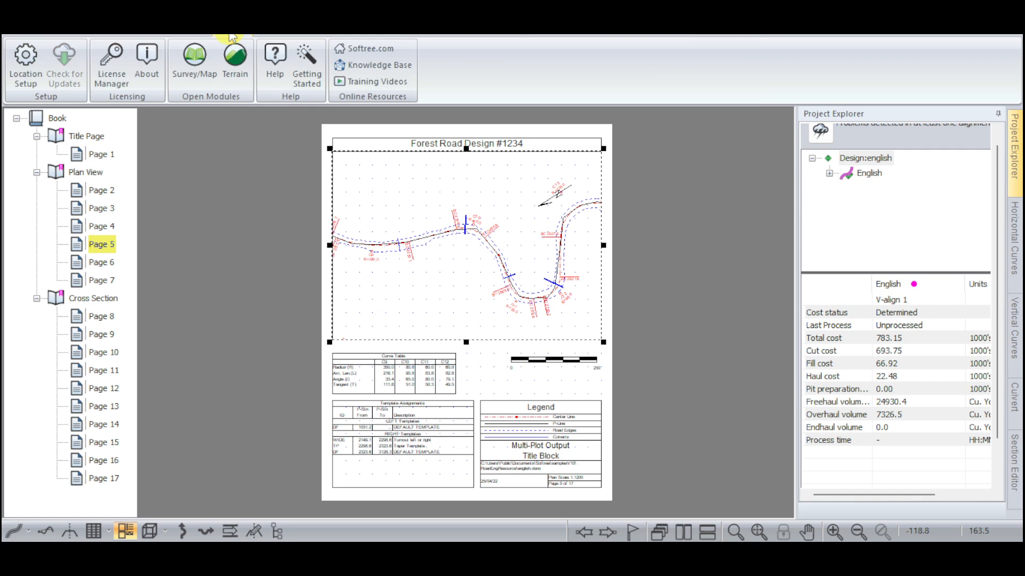
left_click(285, 36)
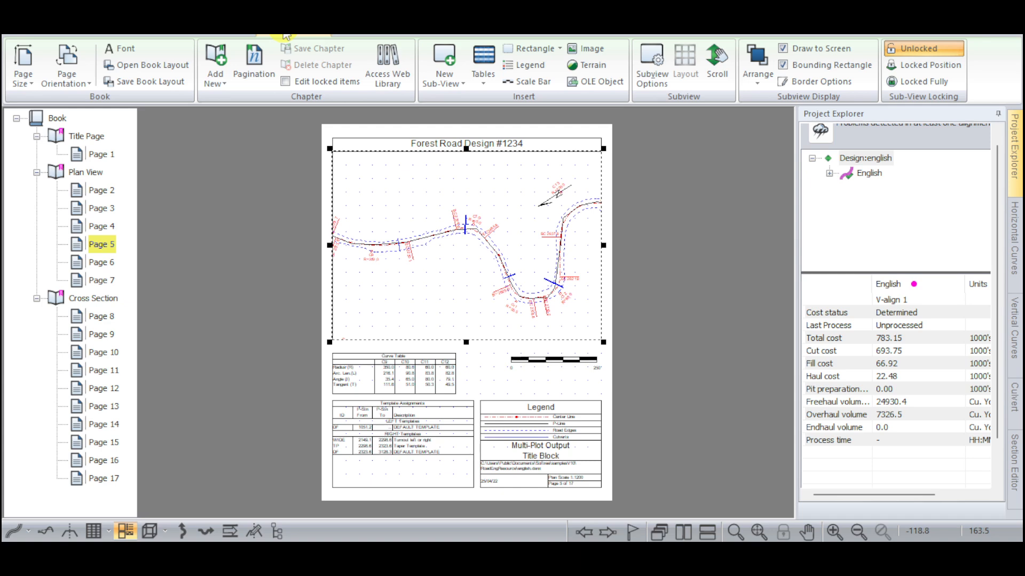